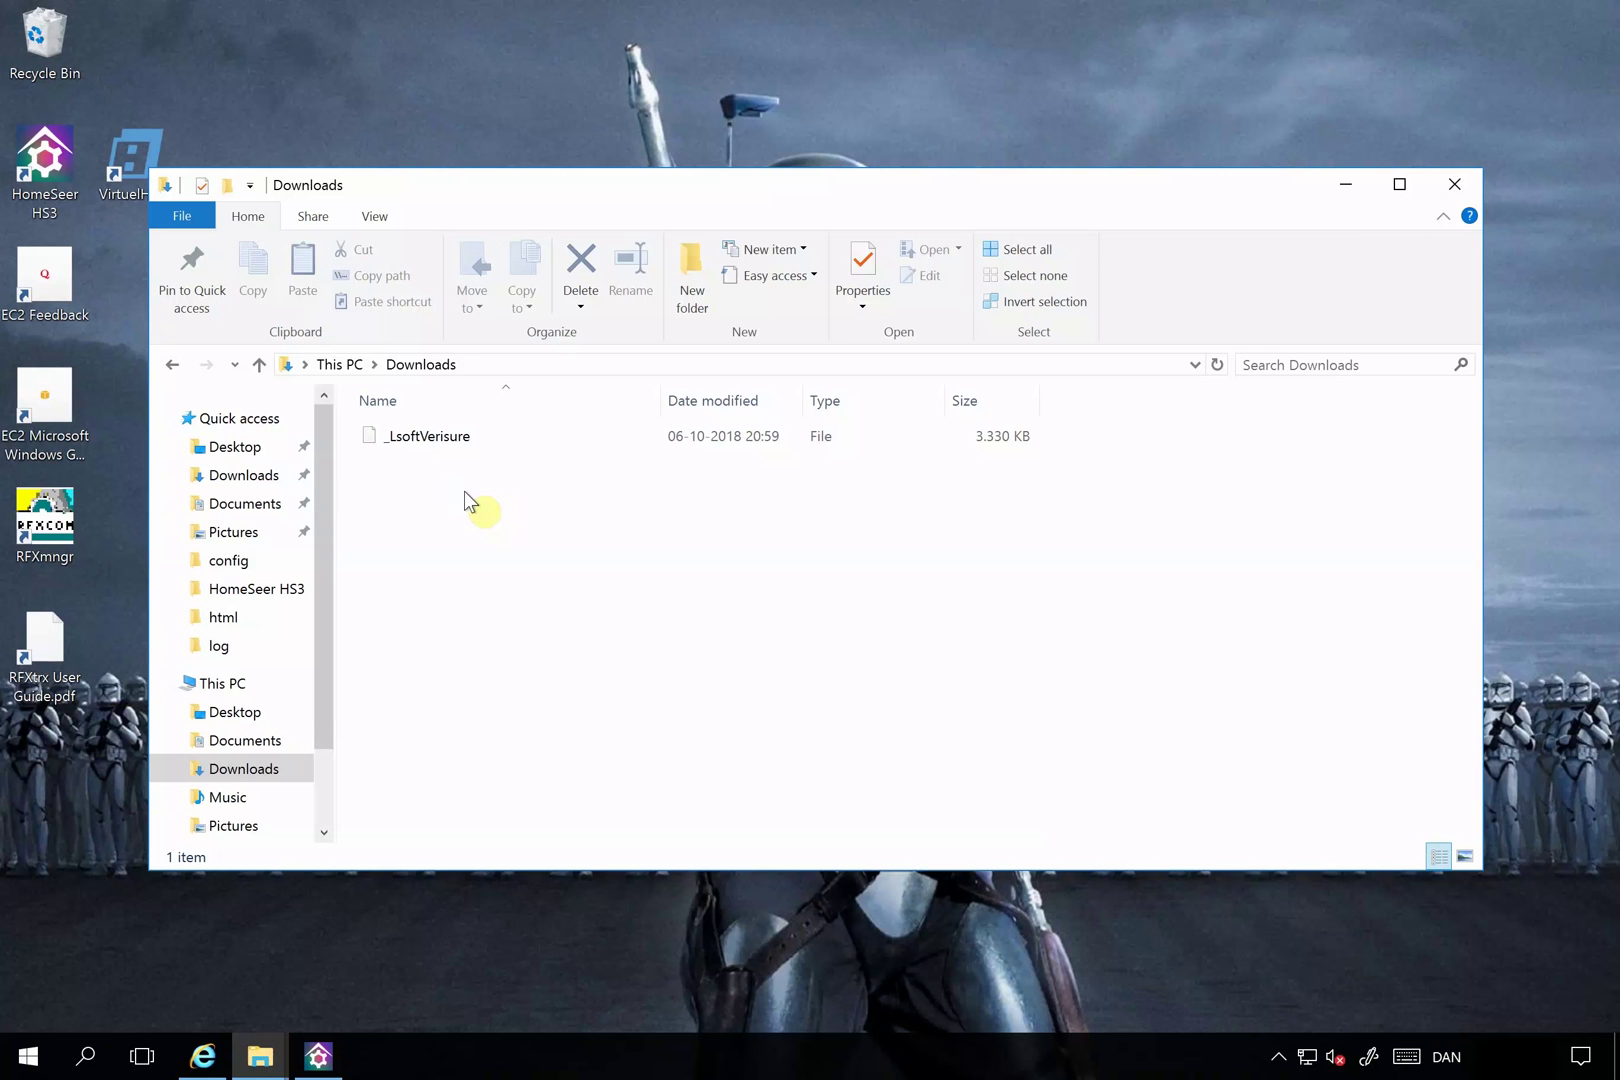
# Rename the downloaded _LsoftVerisure file to _LsoftVerisure.zip
pyautogui.click(451, 437)
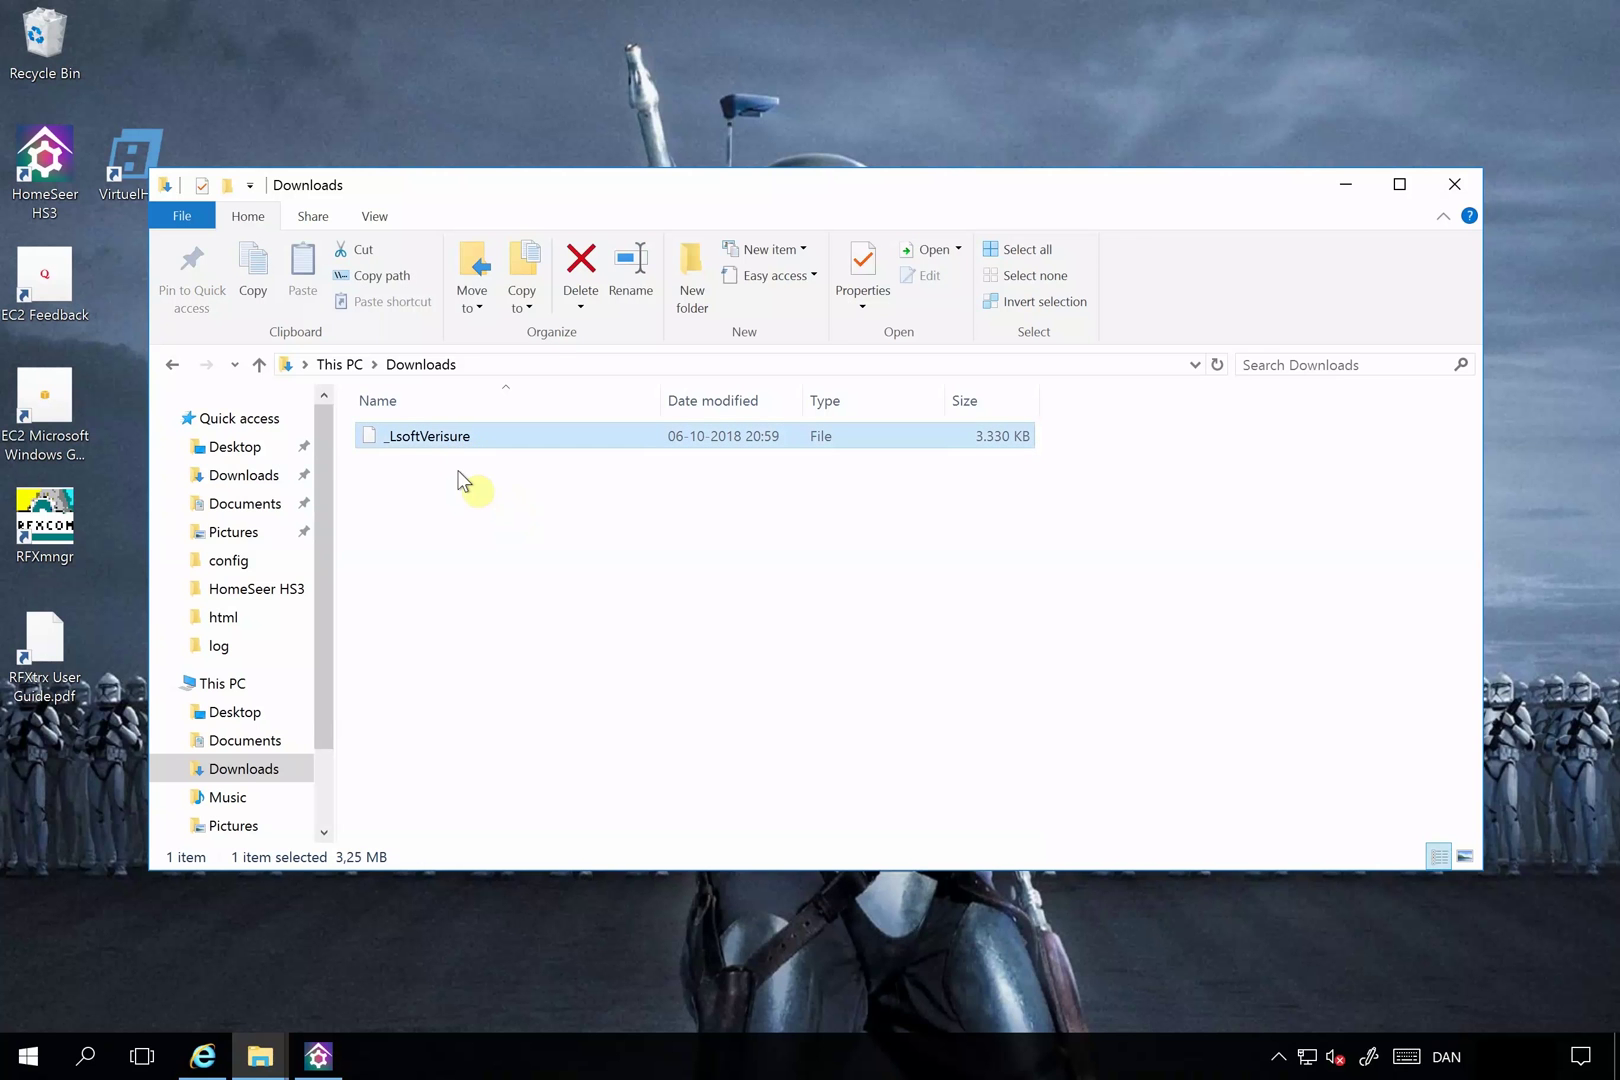
pyautogui.rightClick(428, 437)
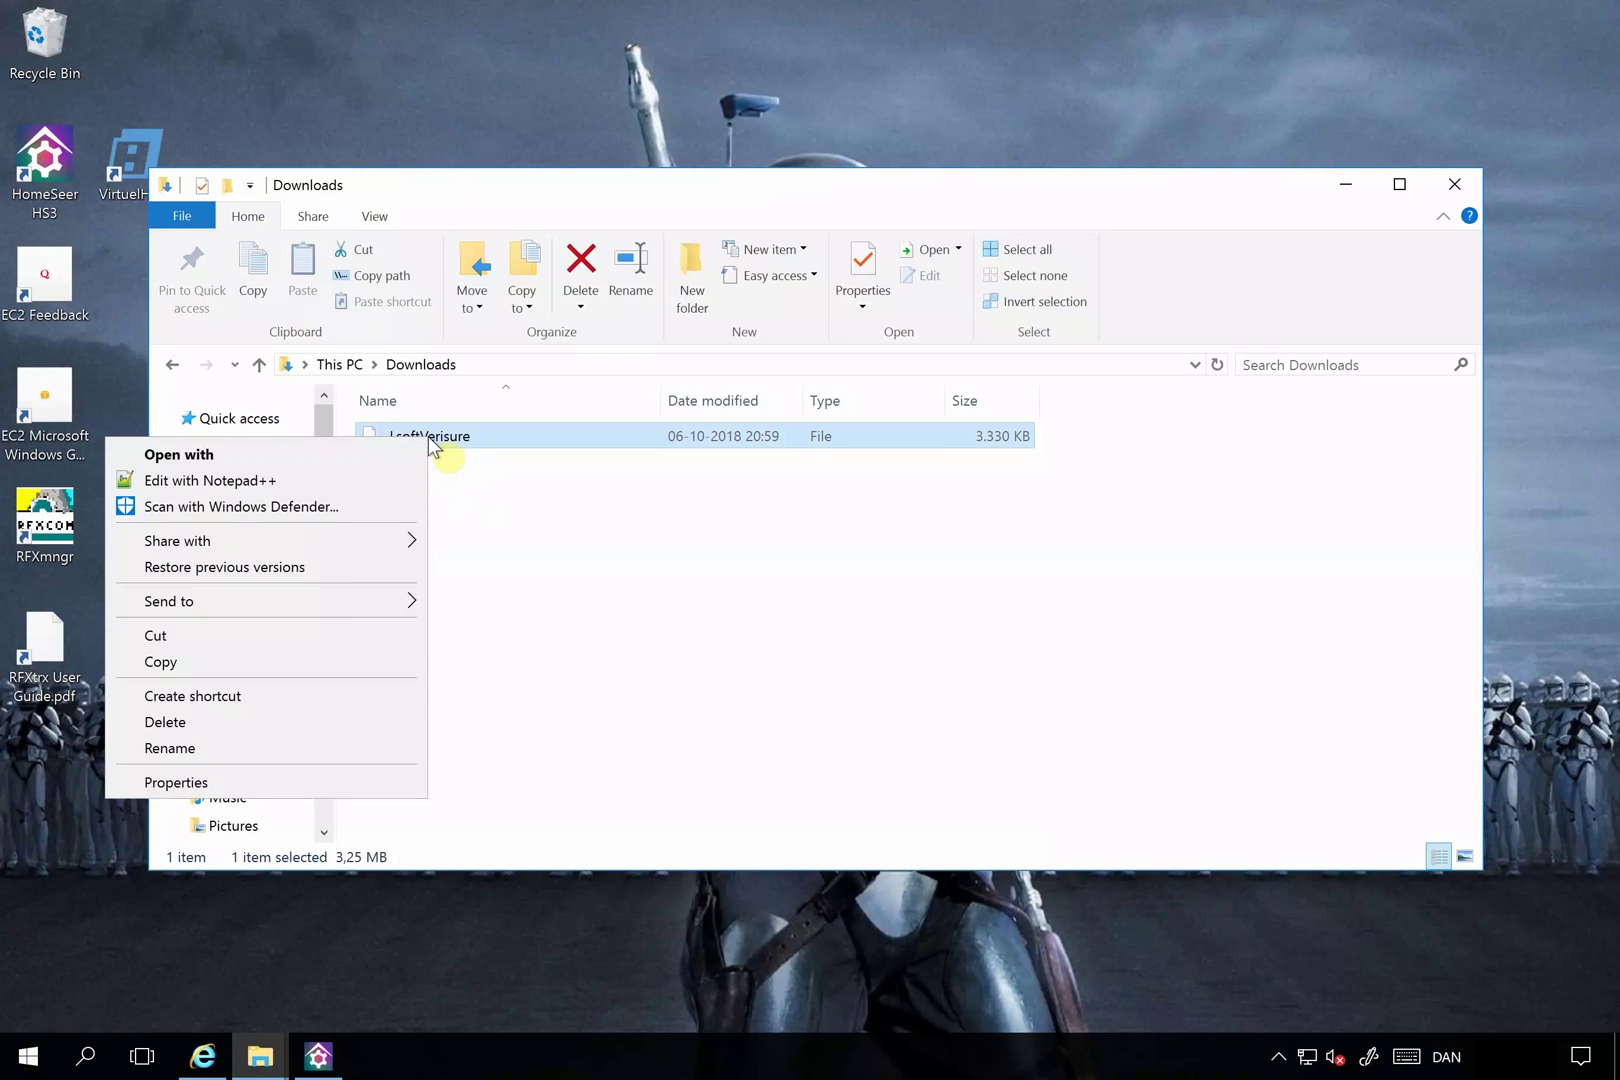
pyautogui.click(281, 748)
pyautogui.press('End')
pyautogui.write('.zip')
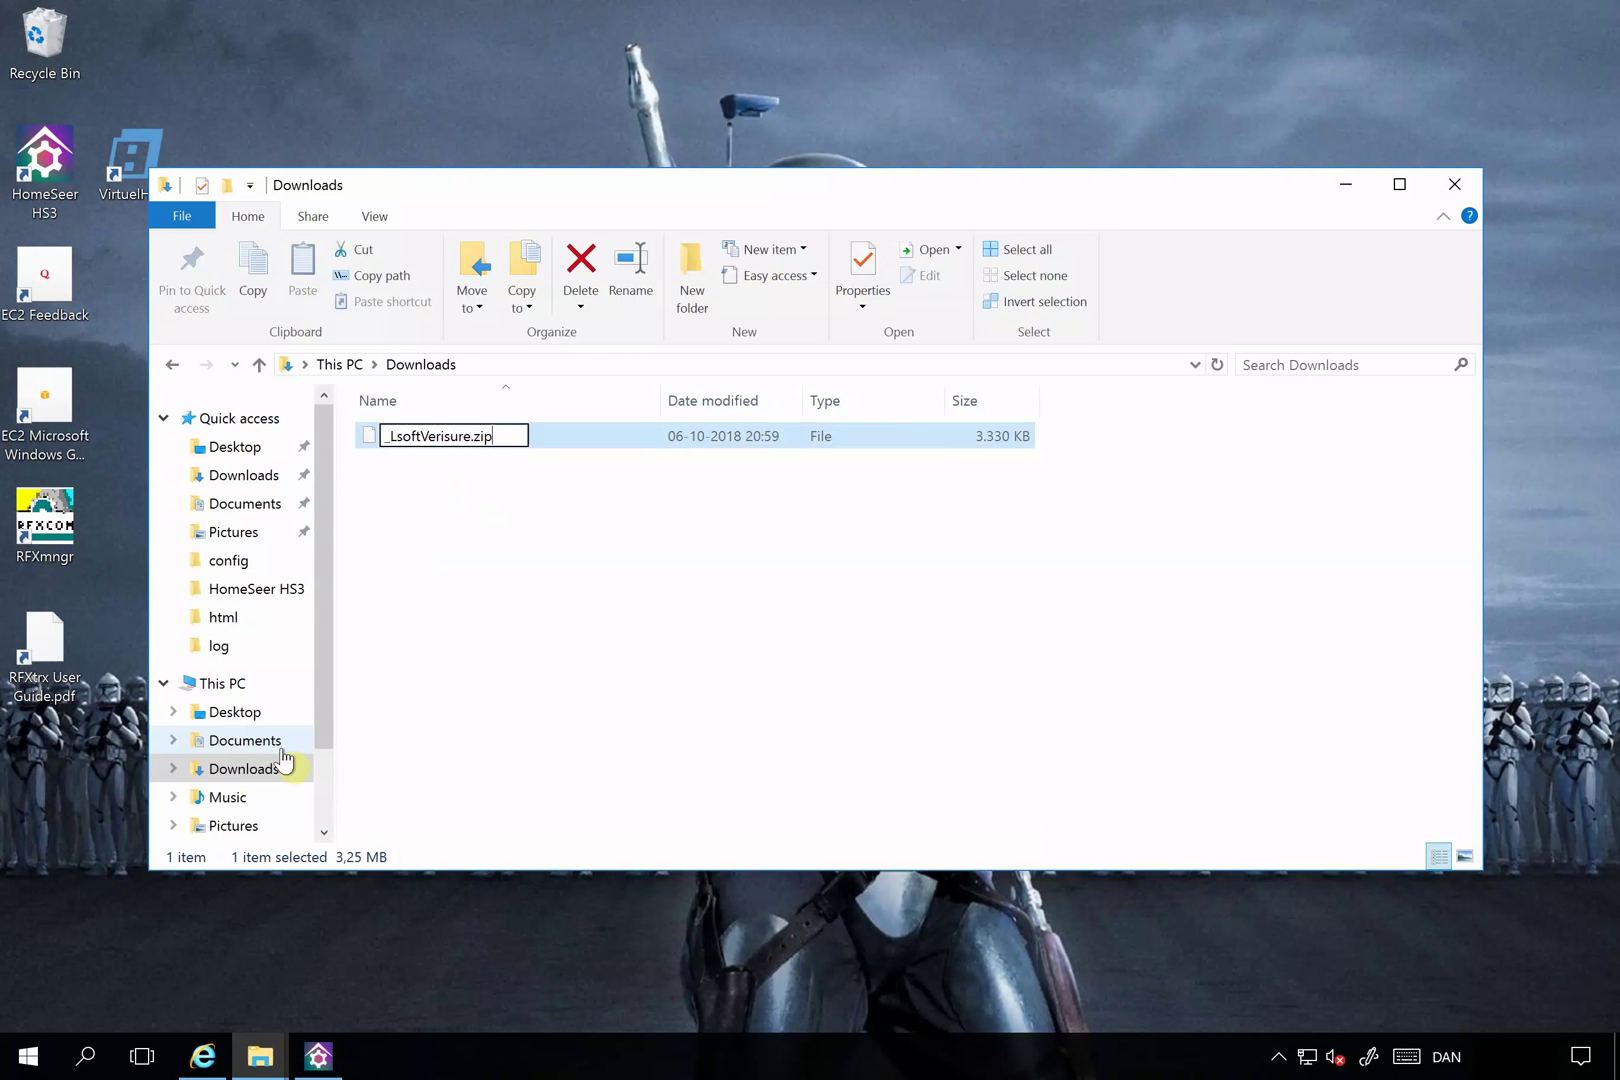
pyautogui.press('Return')
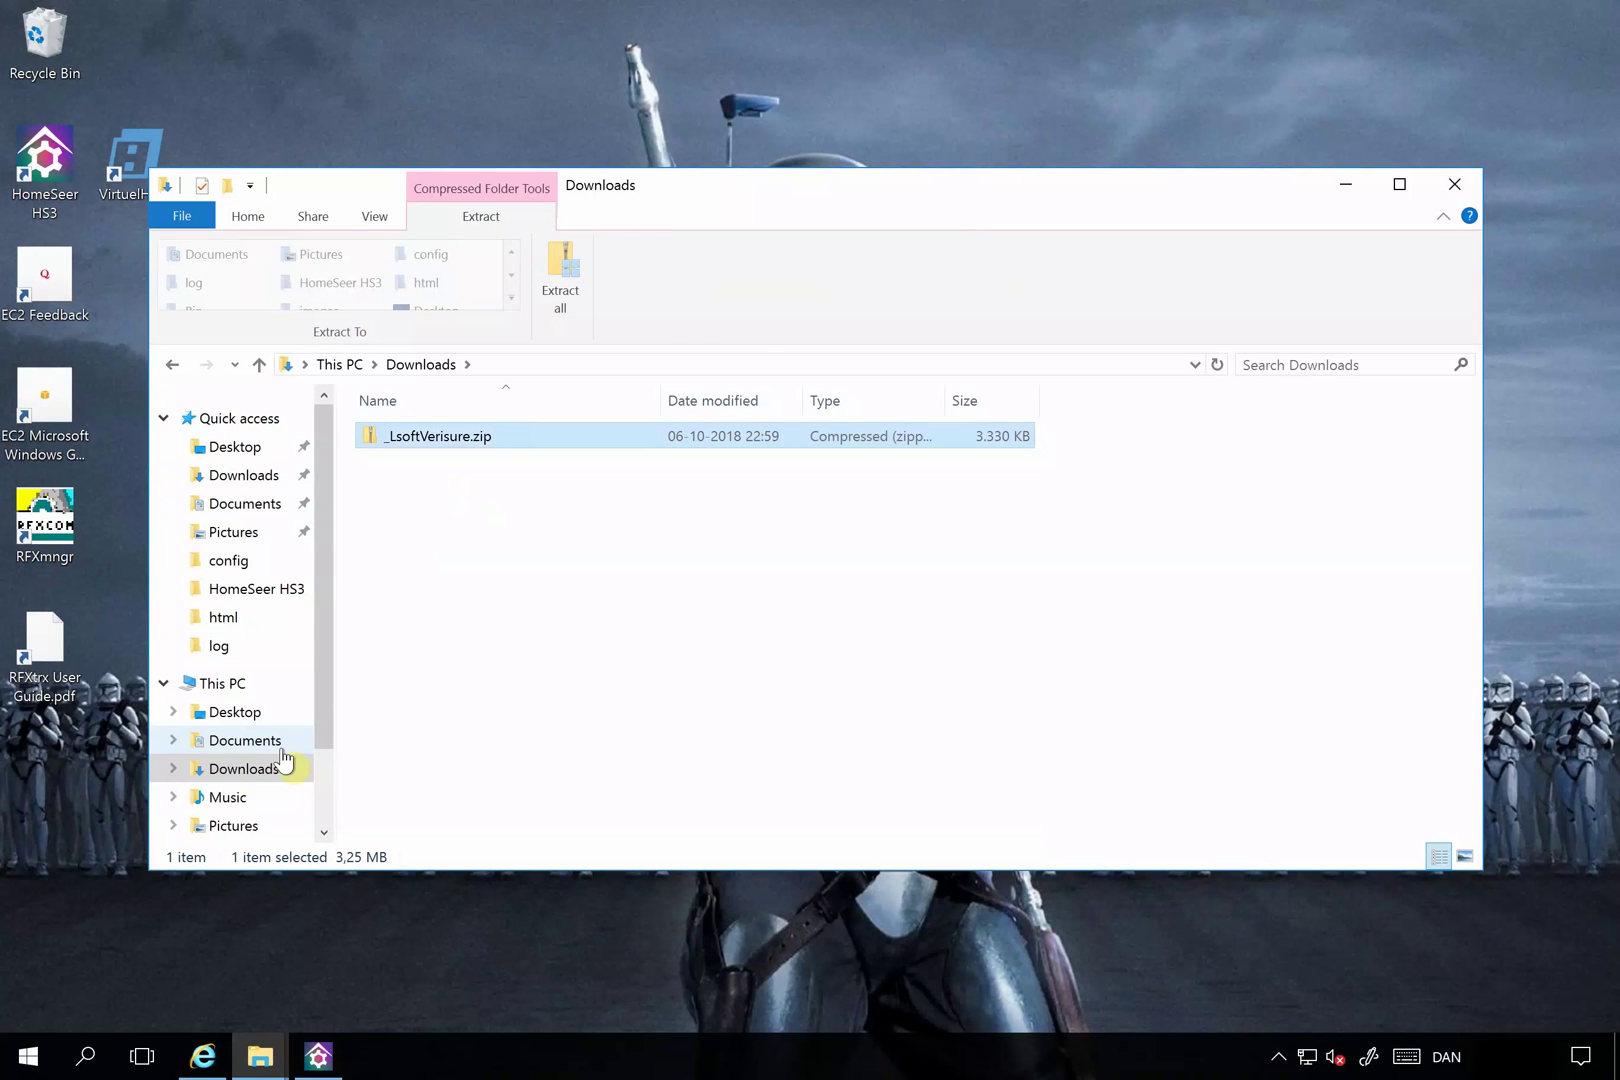
# Extract _LsoftVerisure.zip into C:\Program Files (x86)\HomeSeer HS3
pyautogui.click(562, 298)
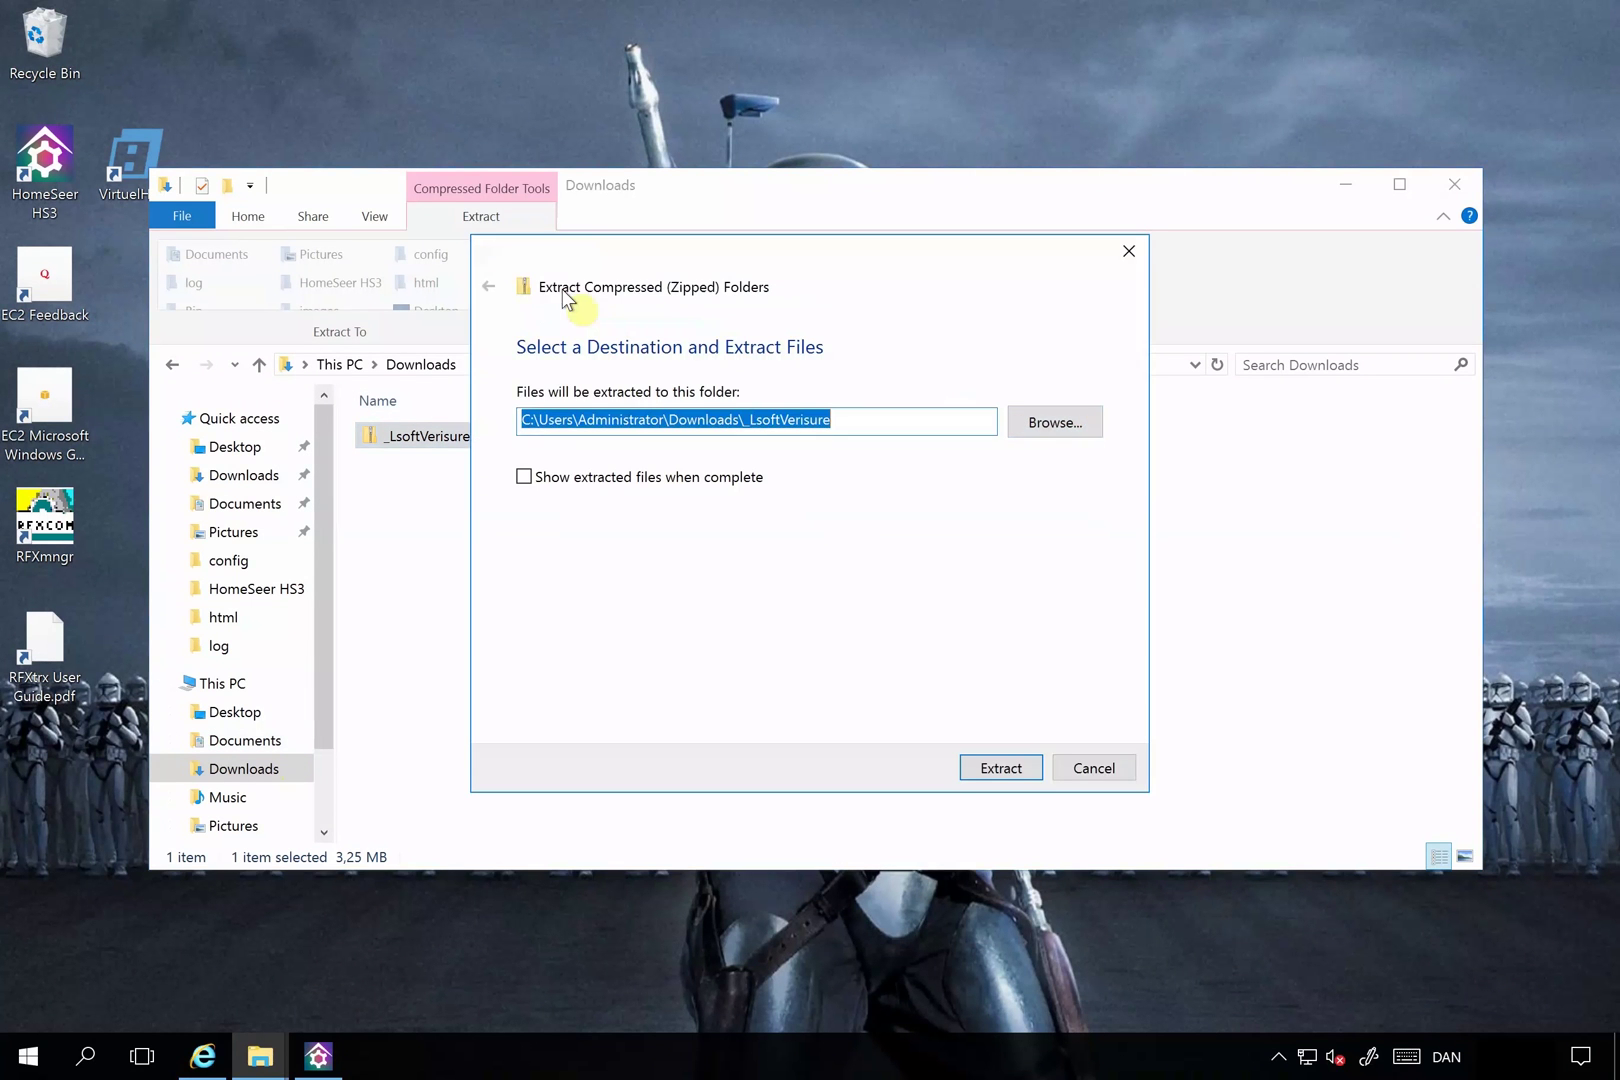
pyautogui.click(1052, 420)
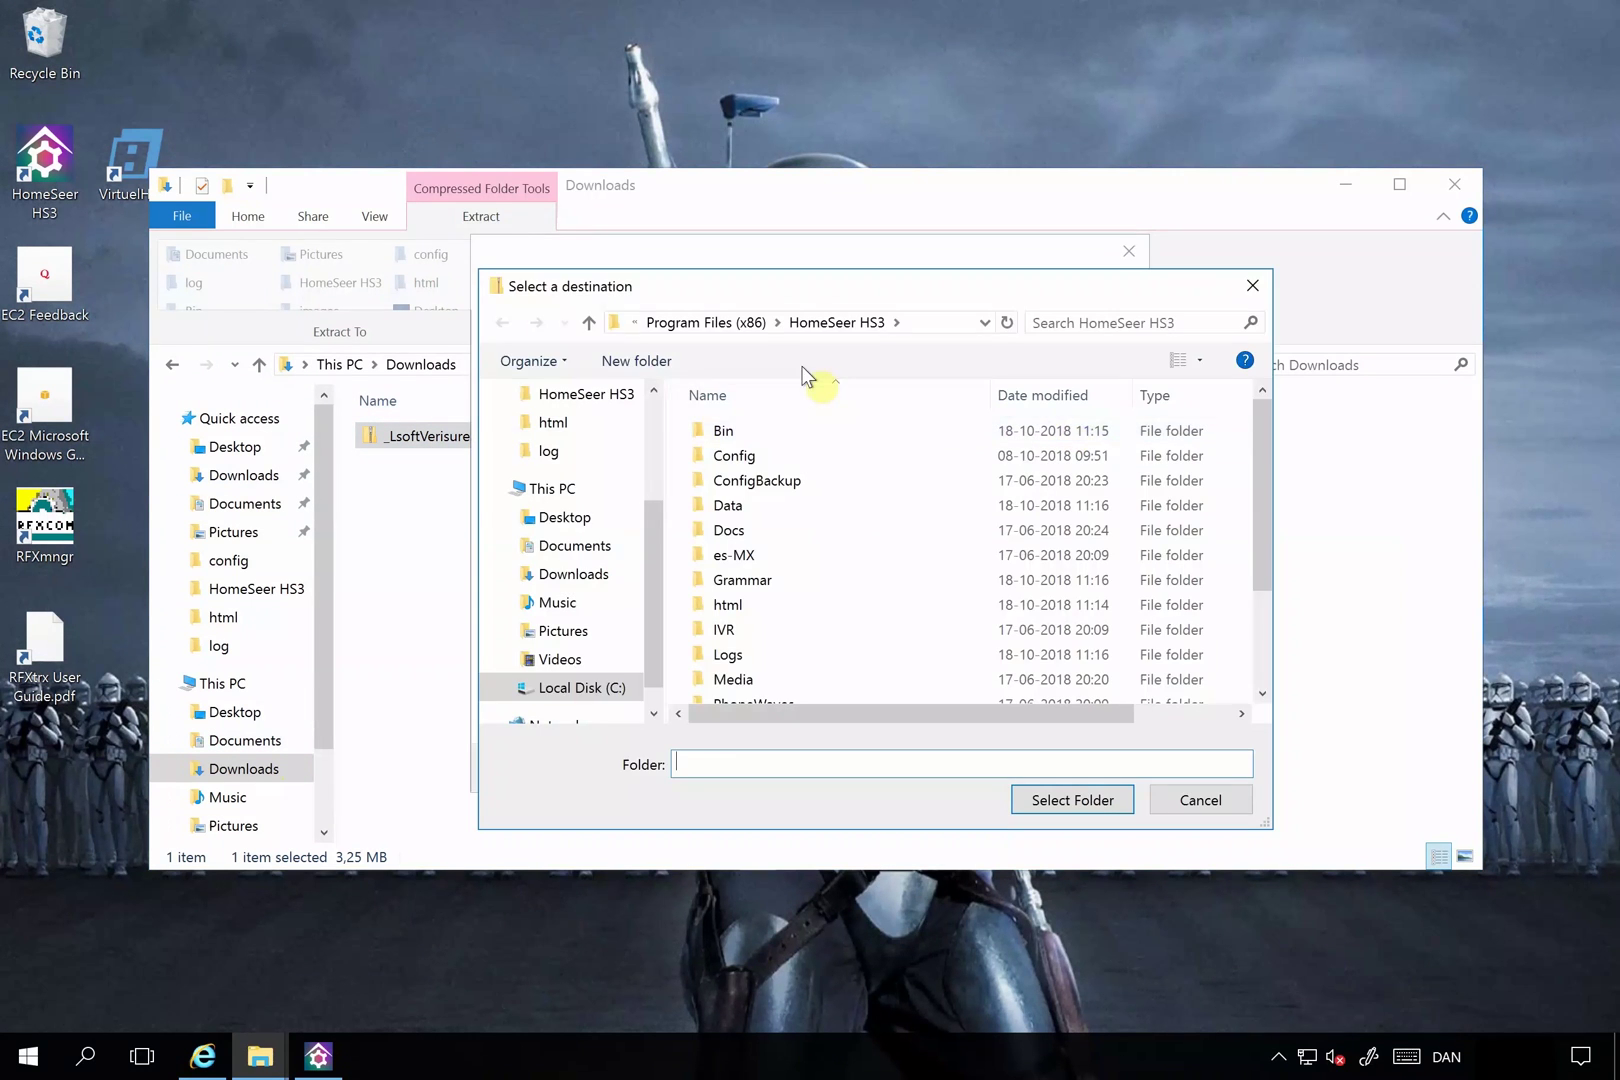
pyautogui.click(937, 323)
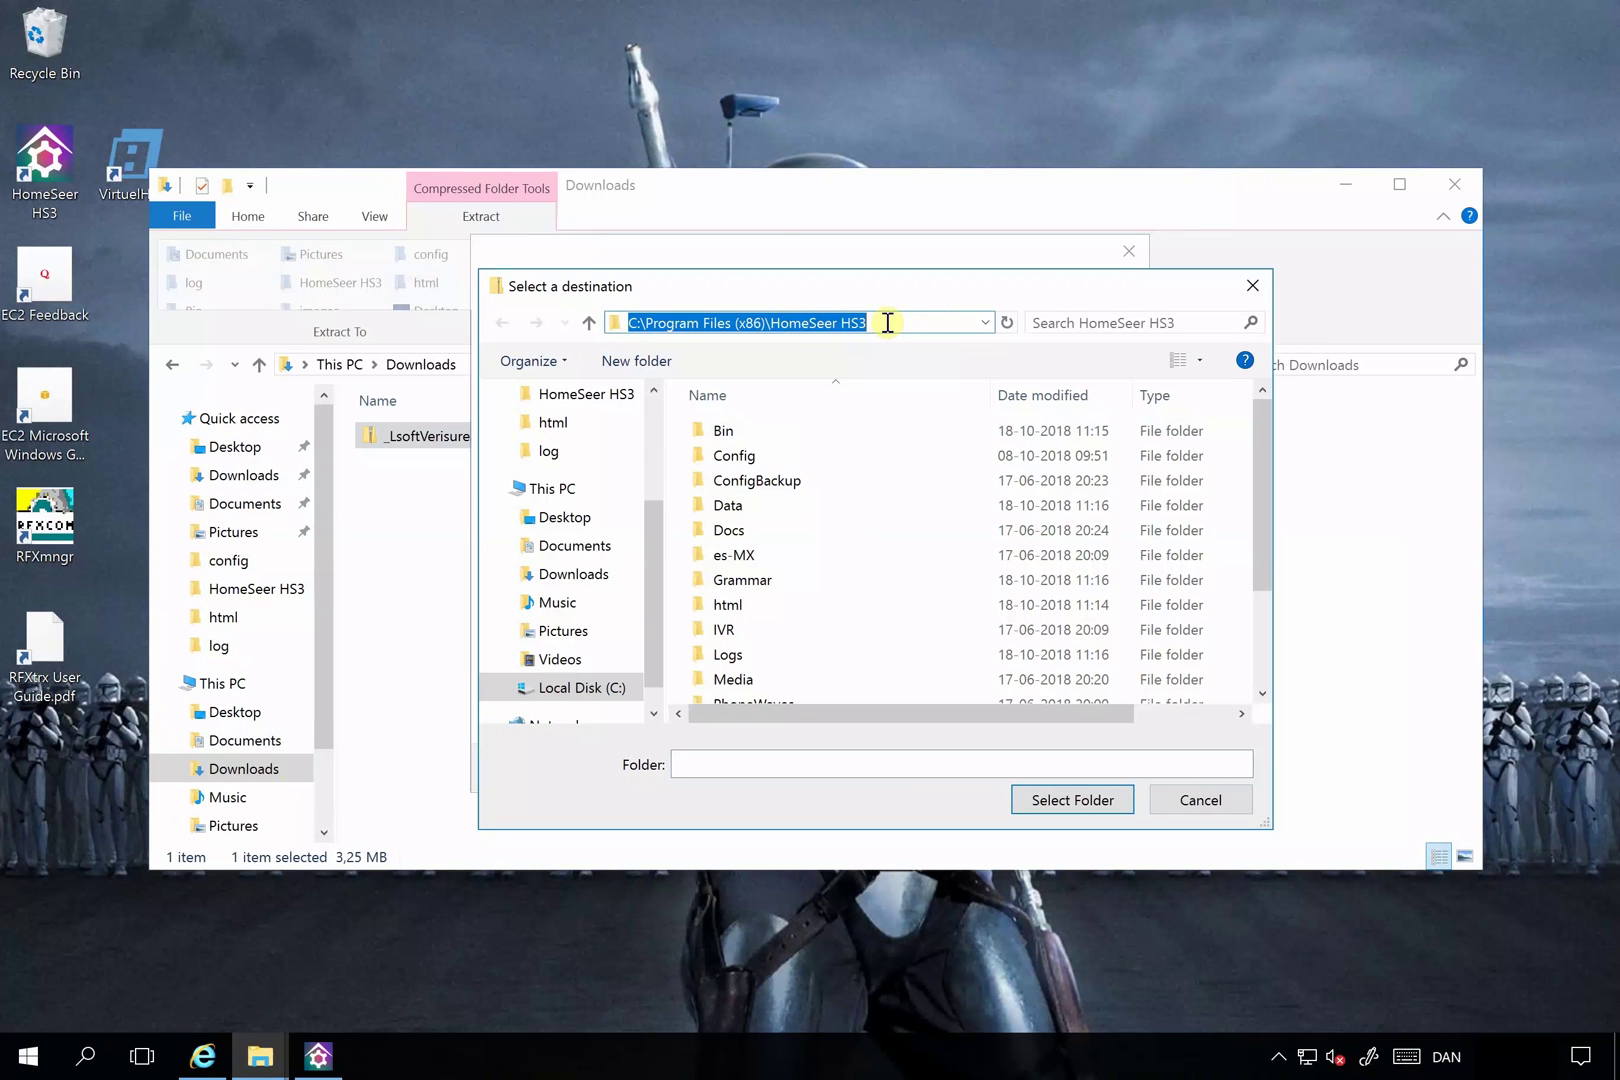
pyautogui.click(1042, 801)
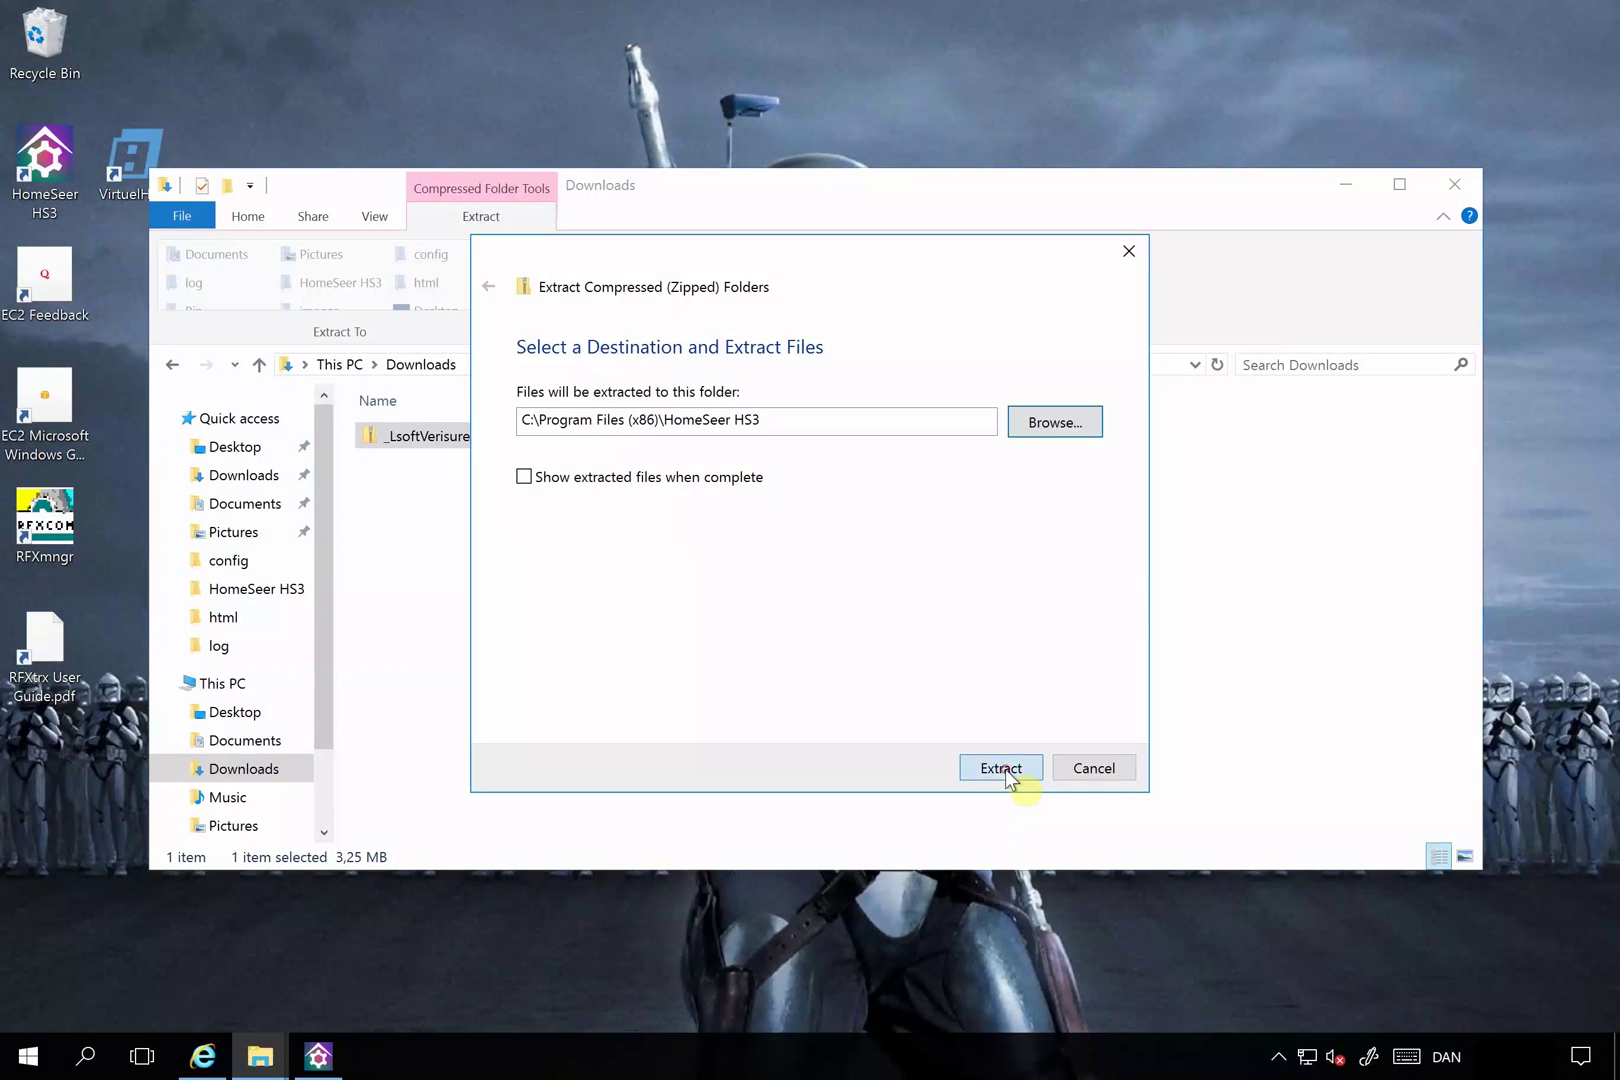
pyautogui.click(1001, 768)
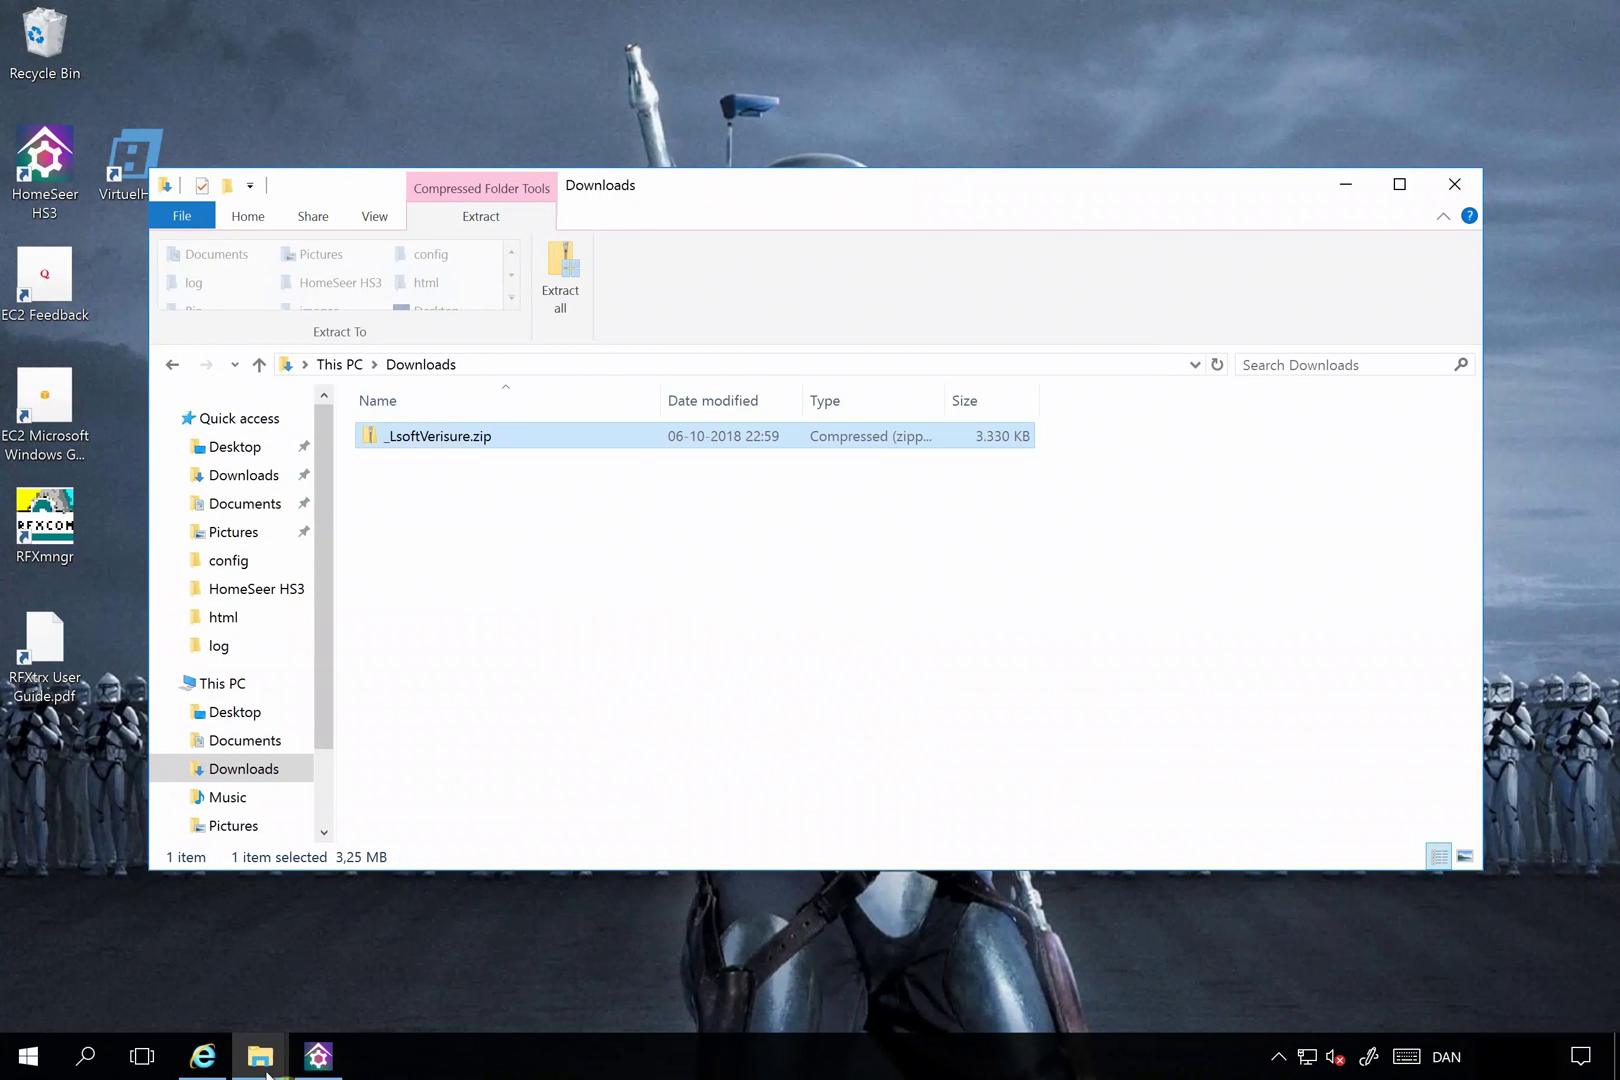
# Shut down the HomeSeer HS3 server, then relaunch it from the desktop icon
pyautogui.click(330, 1066)
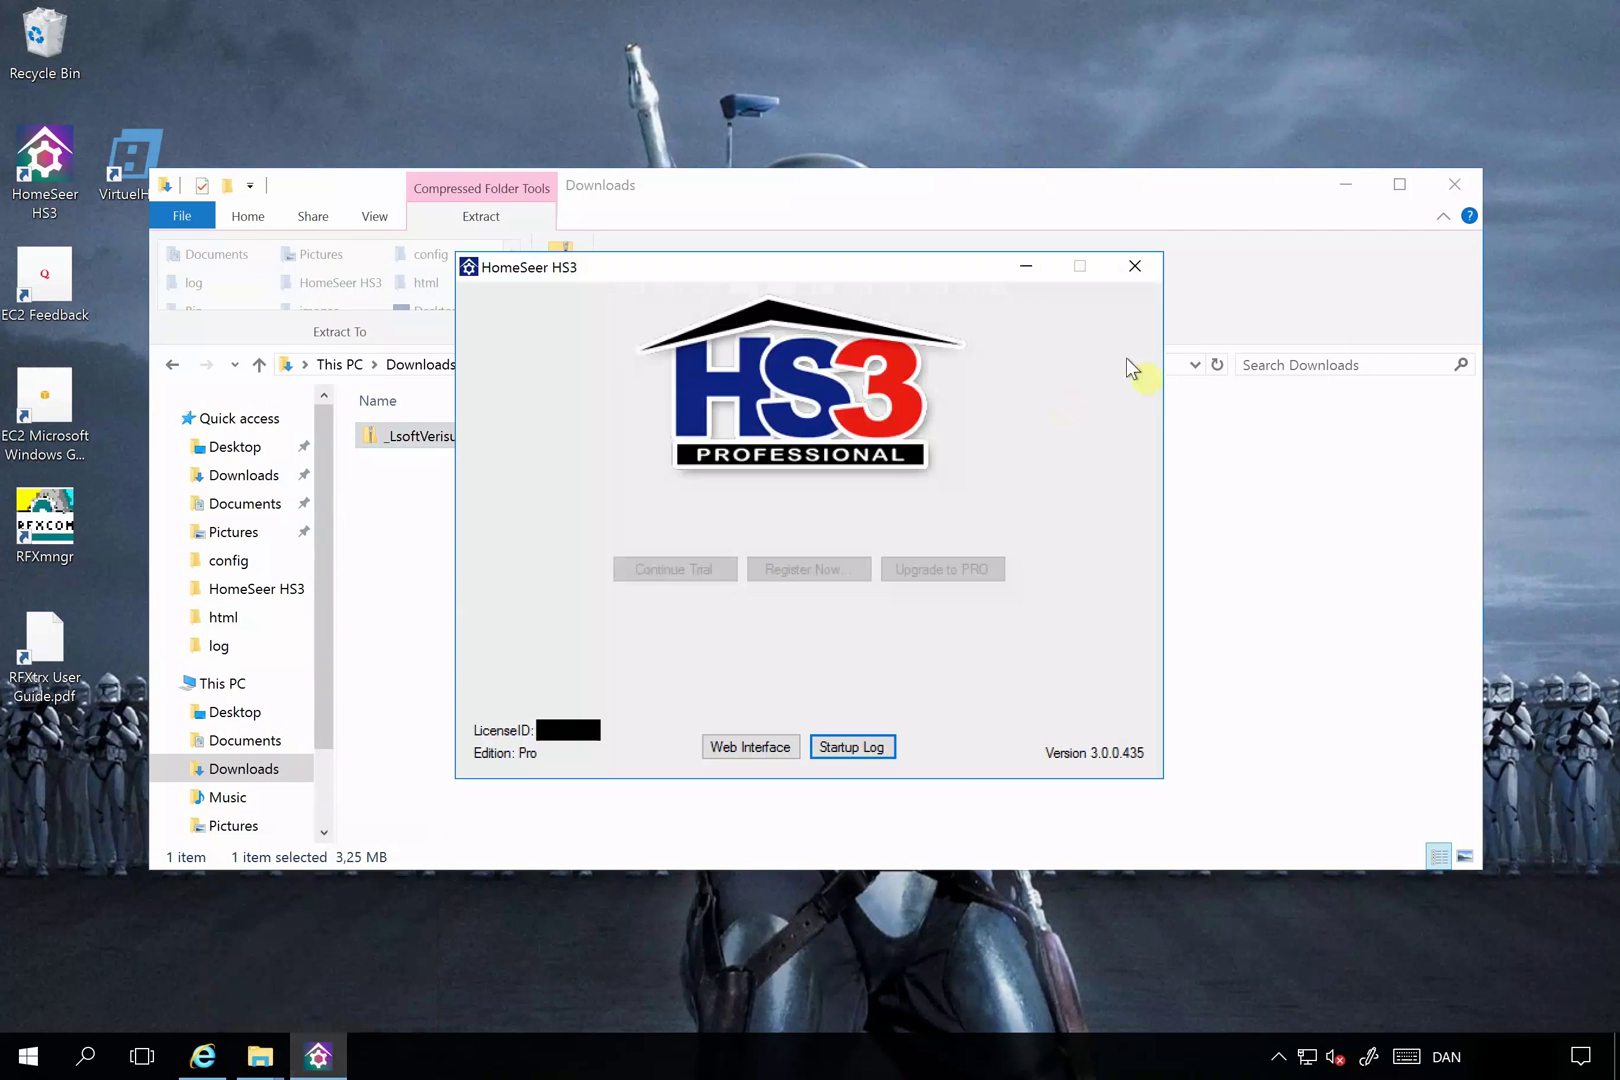
pyautogui.click(1134, 268)
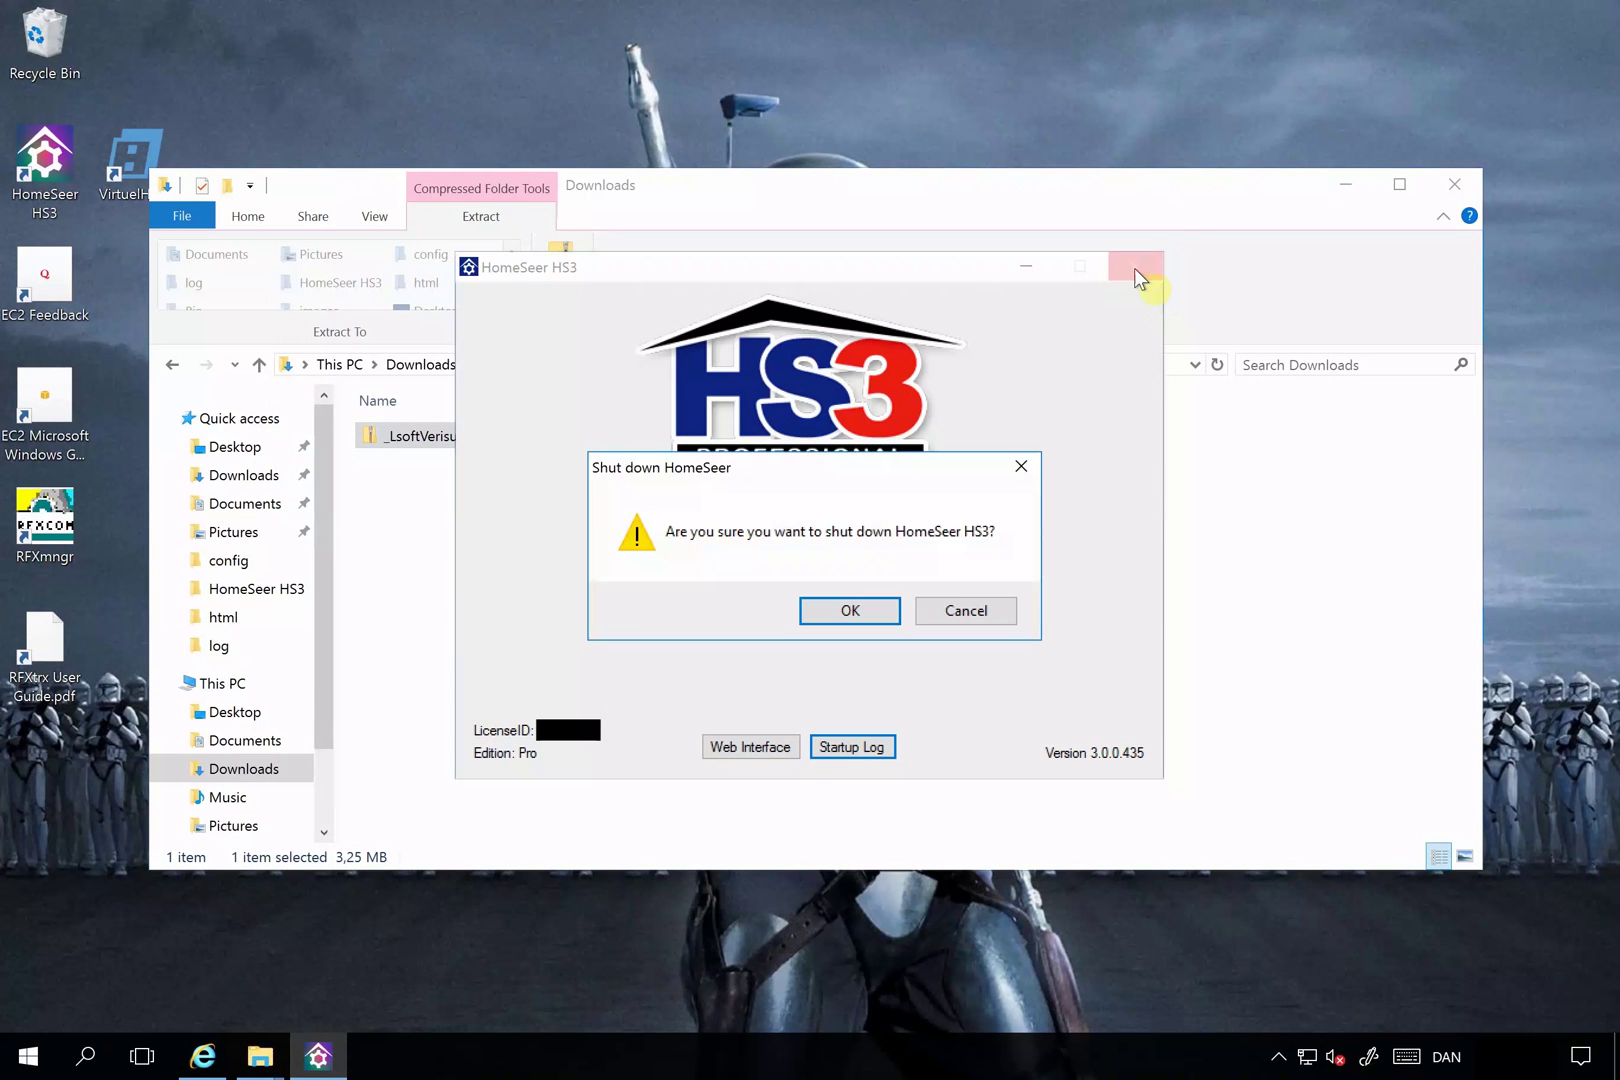
pyautogui.click(847, 612)
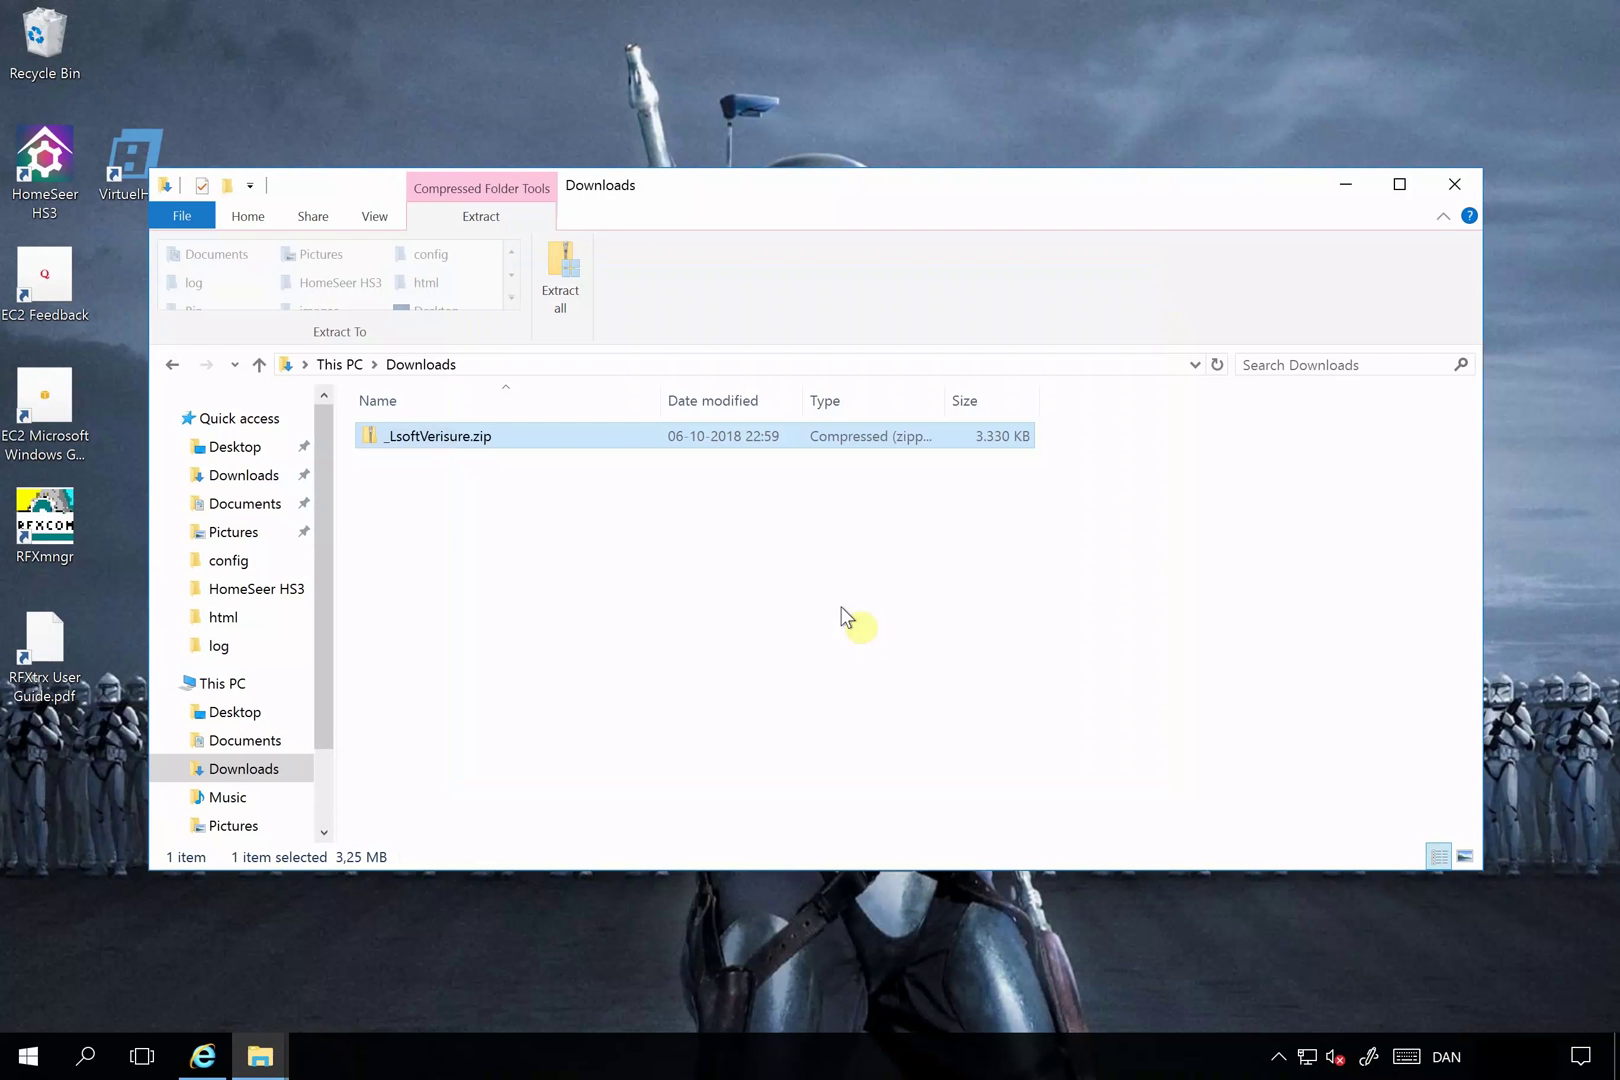
pyautogui.doubleClick(62, 161)
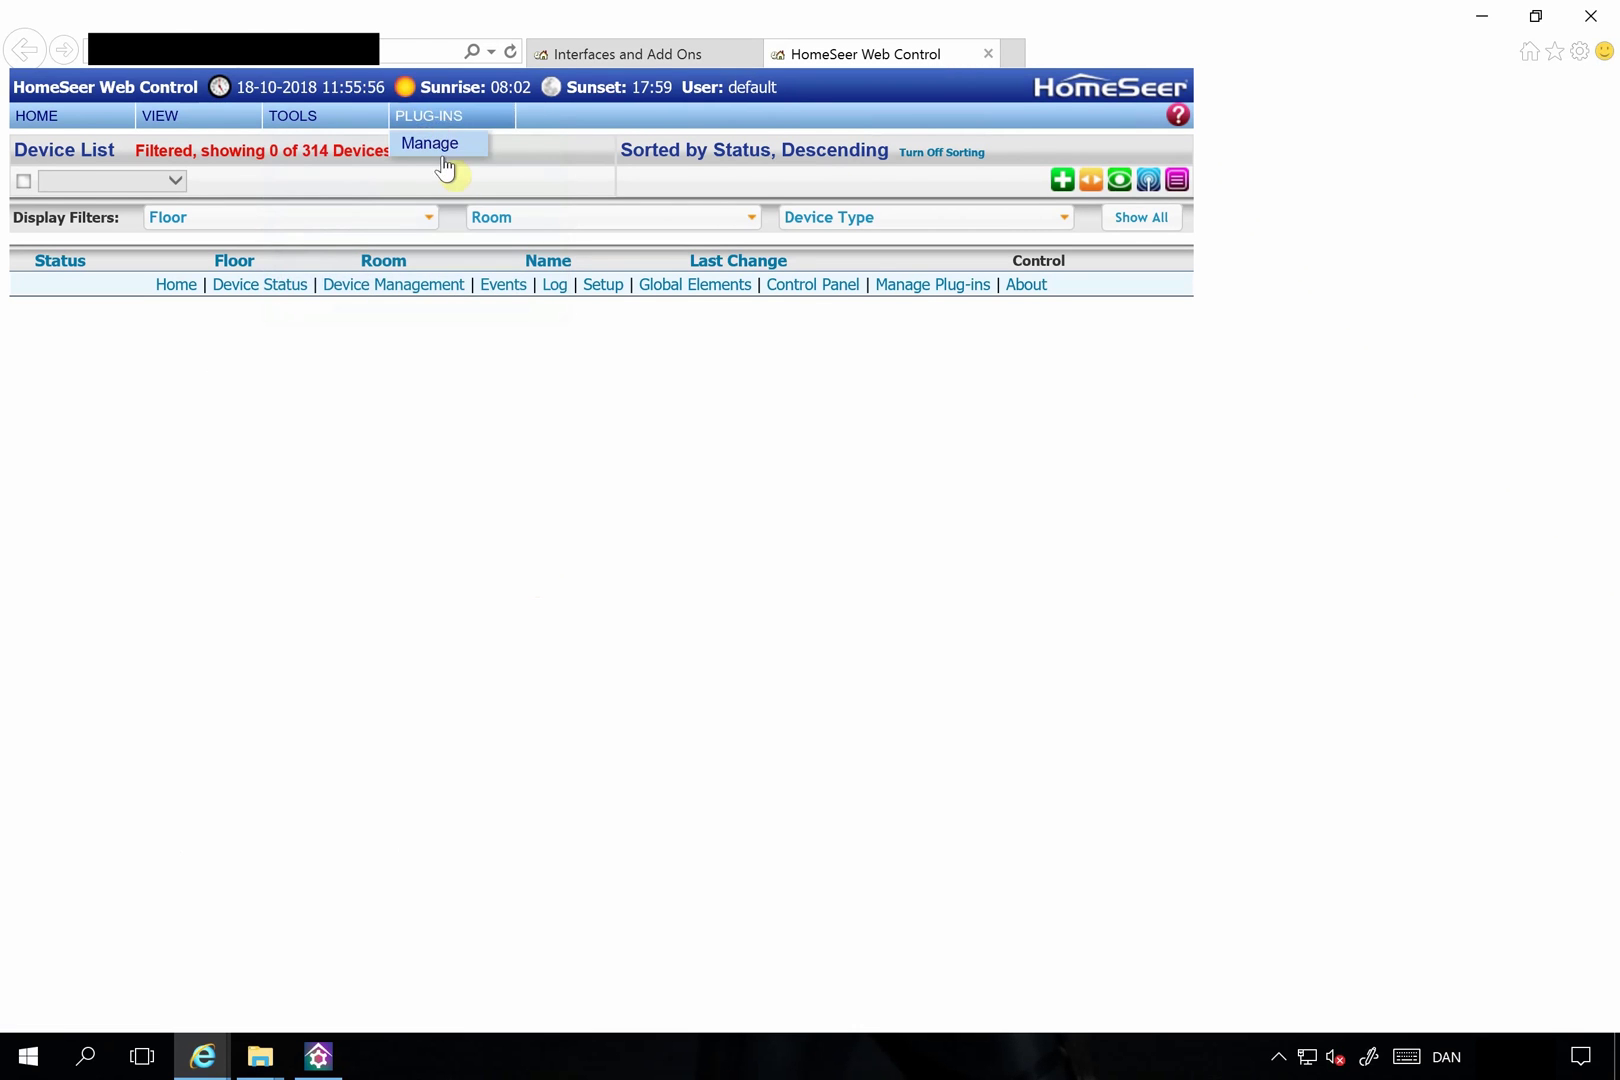
# Turn on the Enable toggle for LSoftVerisure under PLUG-INS > Manage and reload the page
pyautogui.click(443, 146)
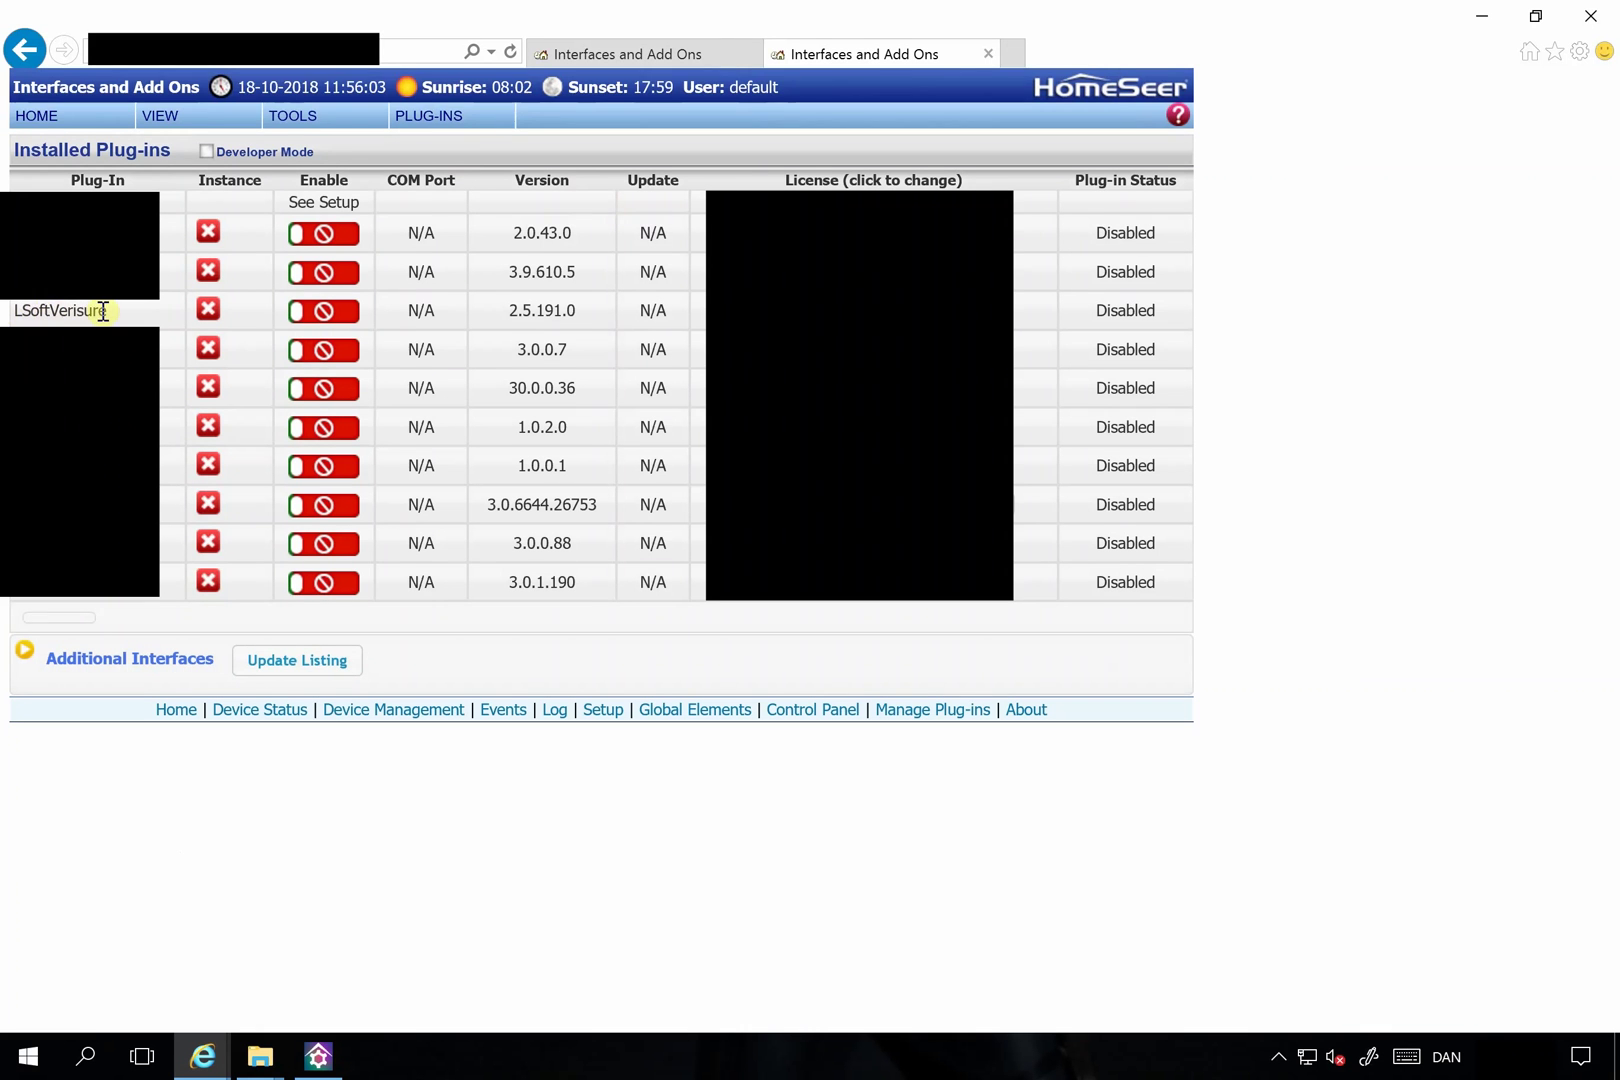
pyautogui.click(326, 314)
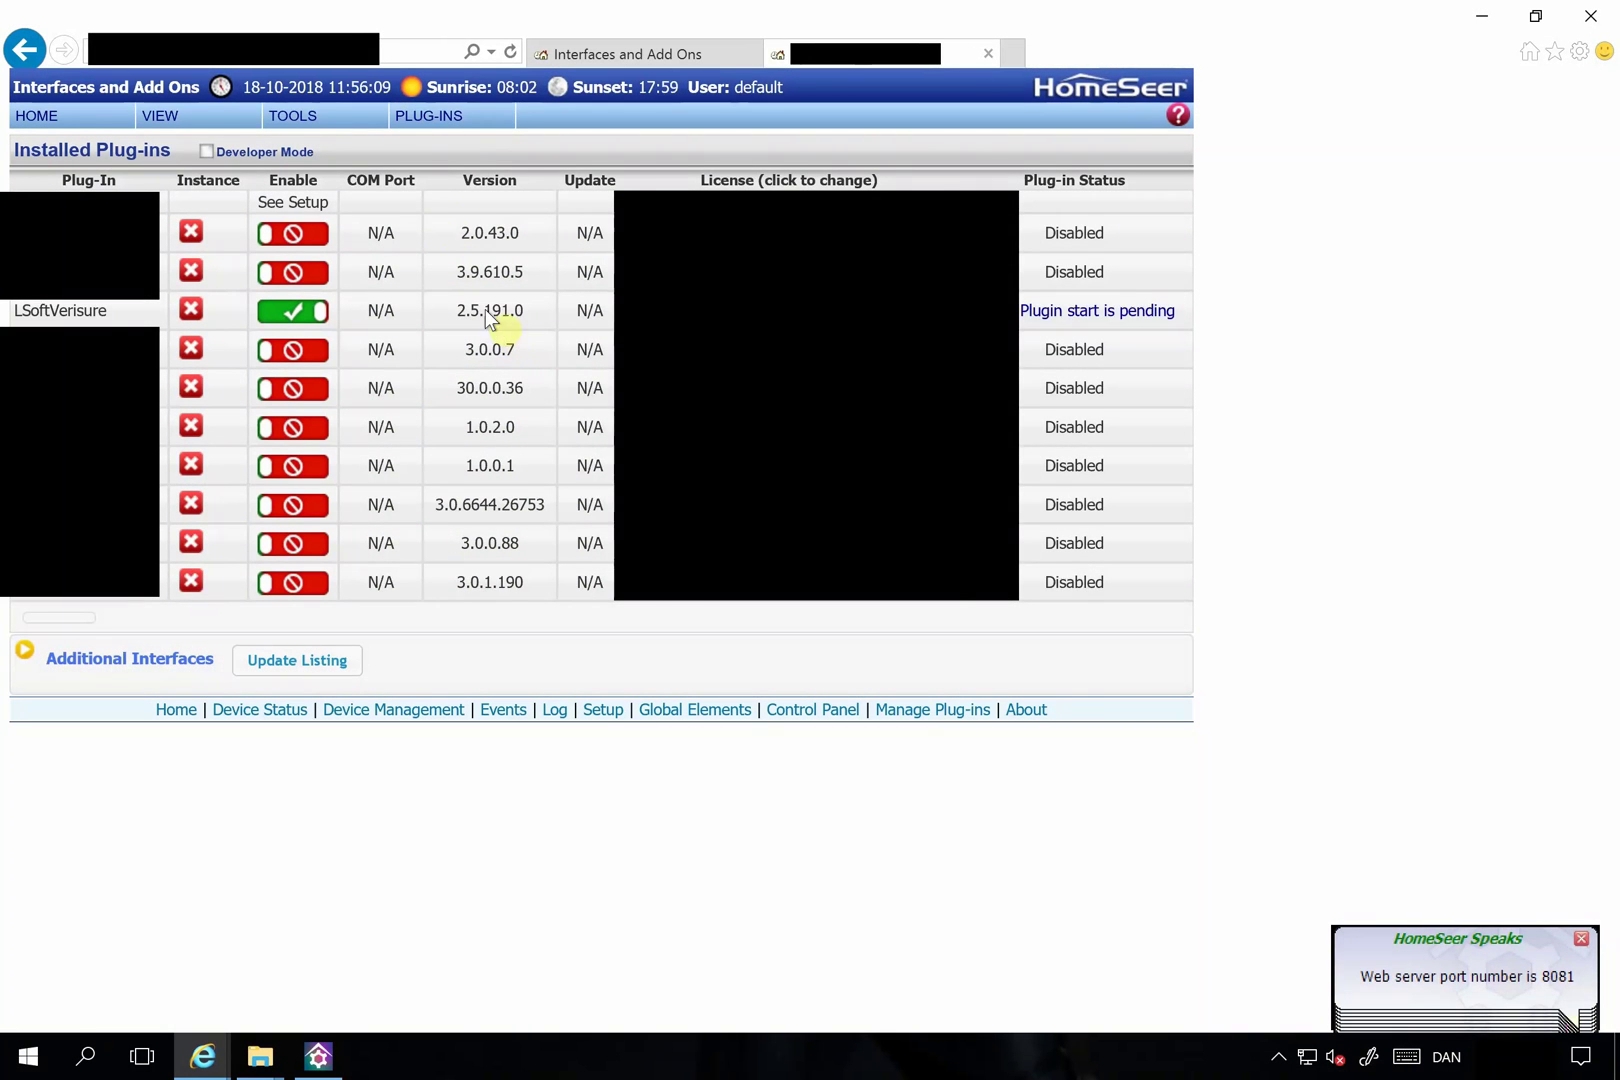
pyautogui.click(449, 119)
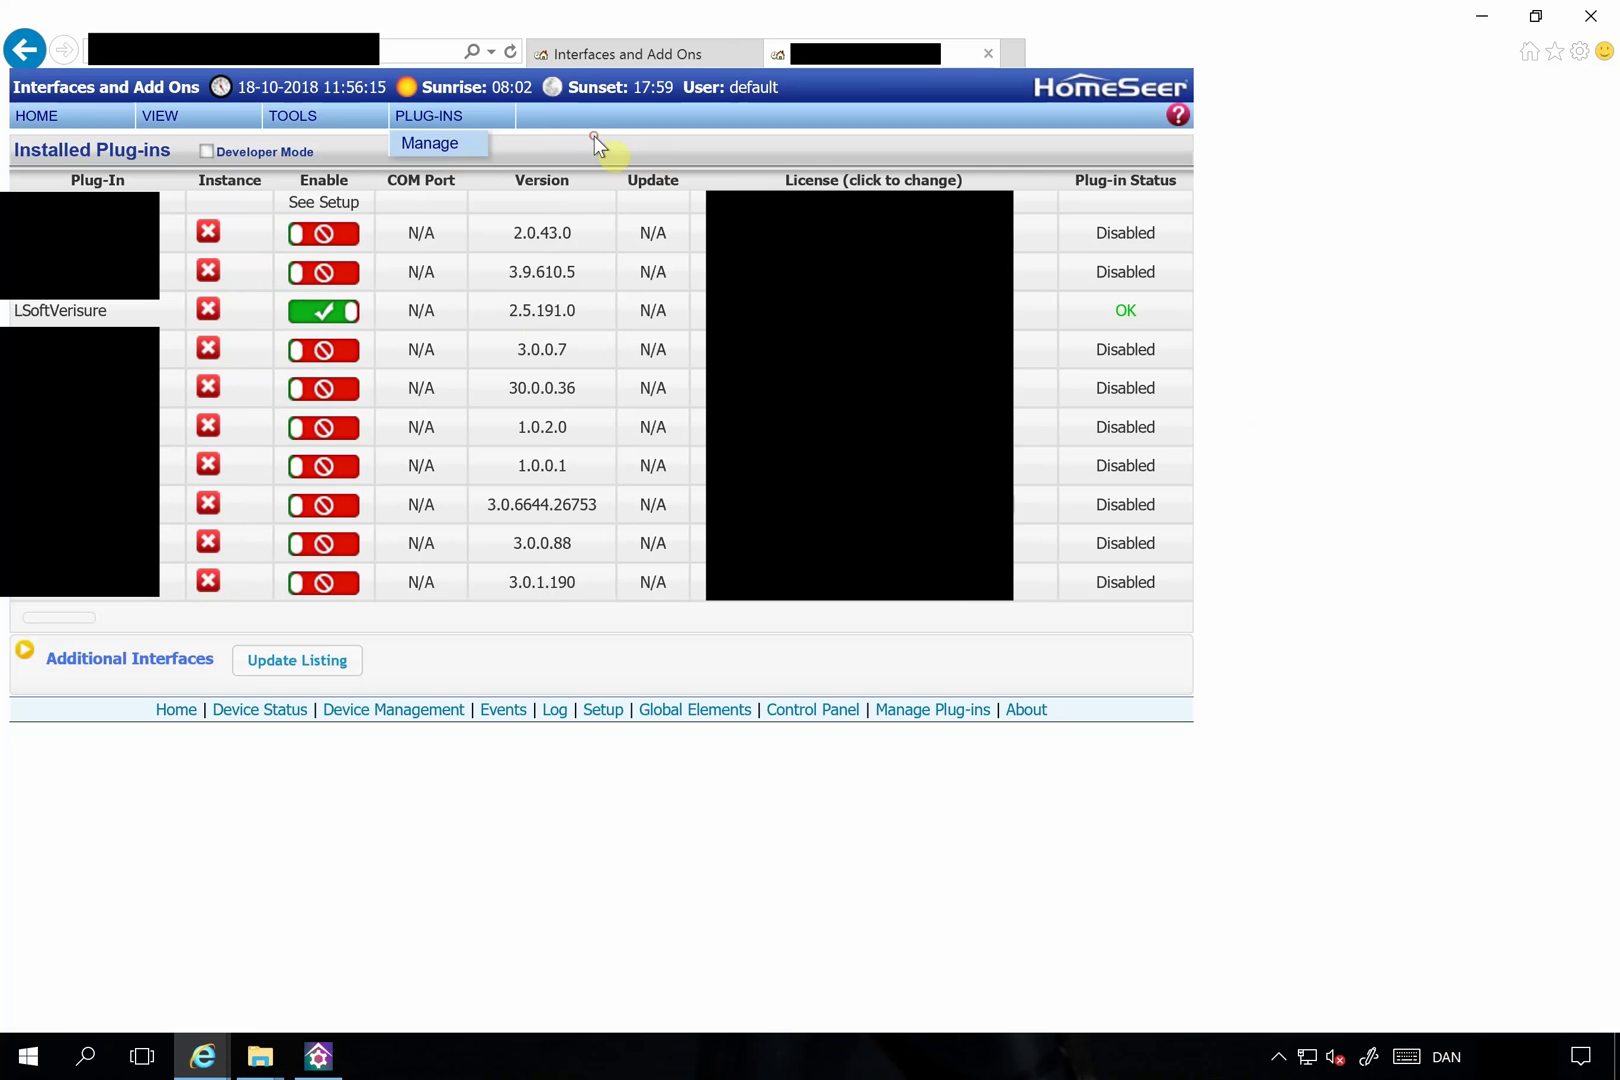
pyautogui.click(432, 143)
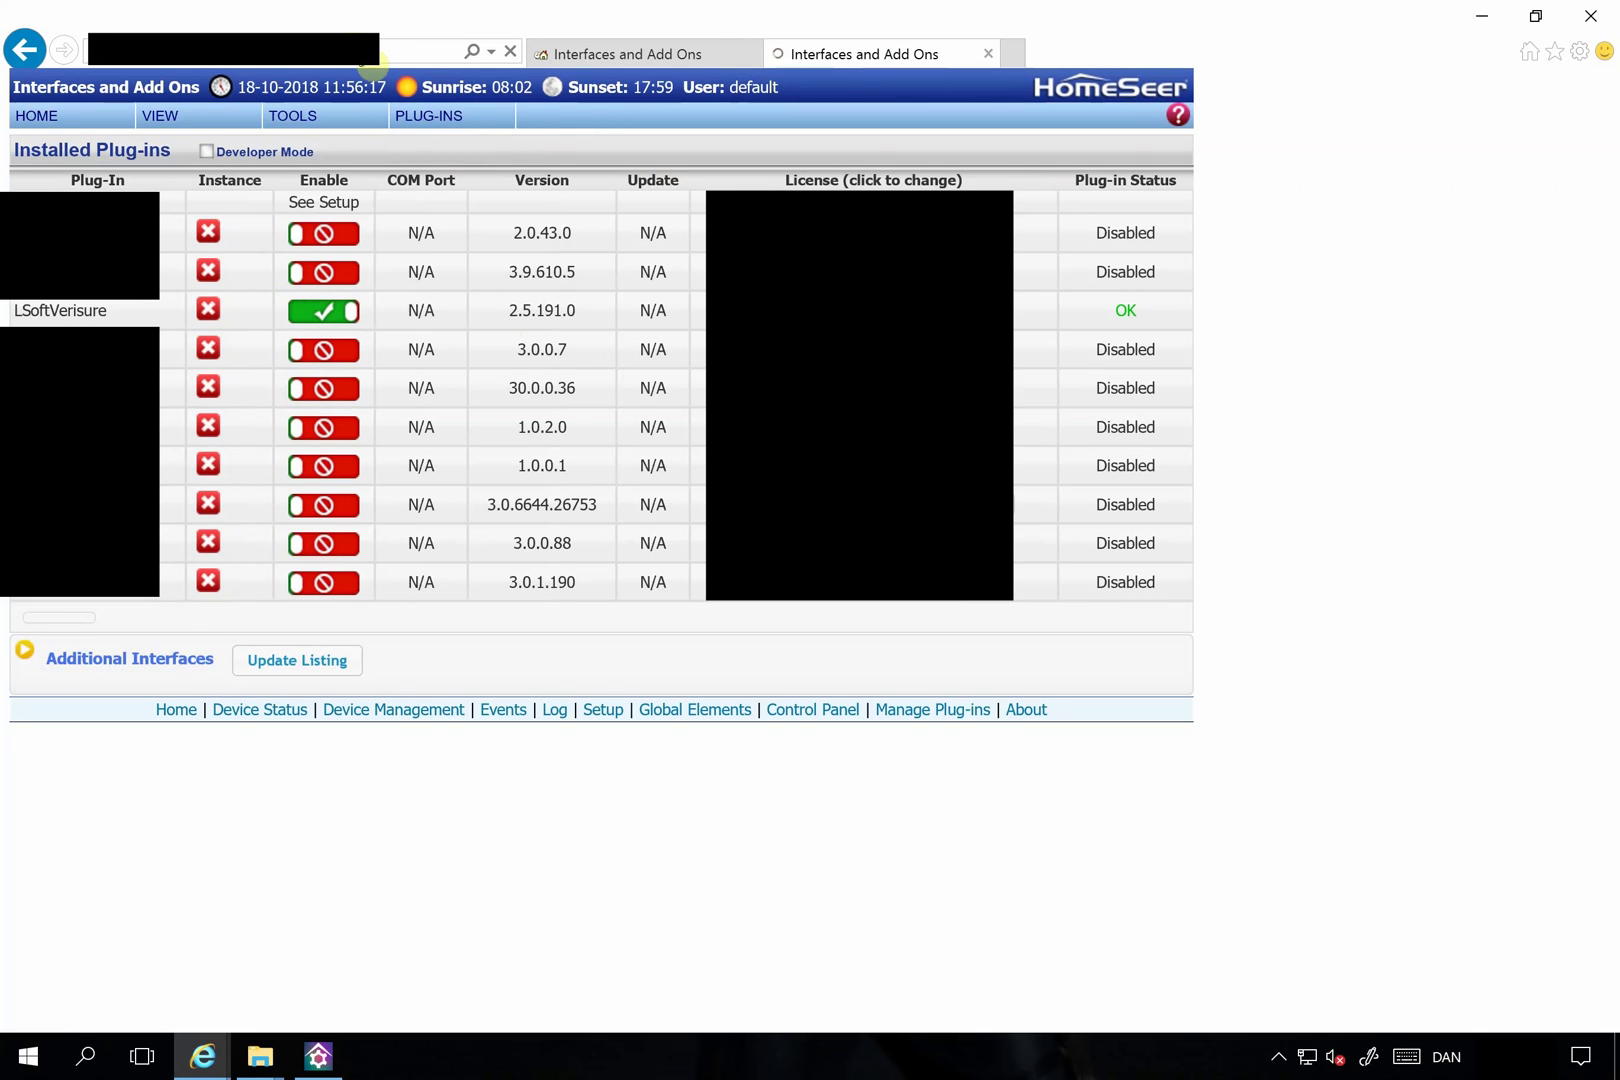
# Open LSoftVerisure > Innstillinger and highlight the smartlock pin code storage option
pyautogui.click(445, 118)
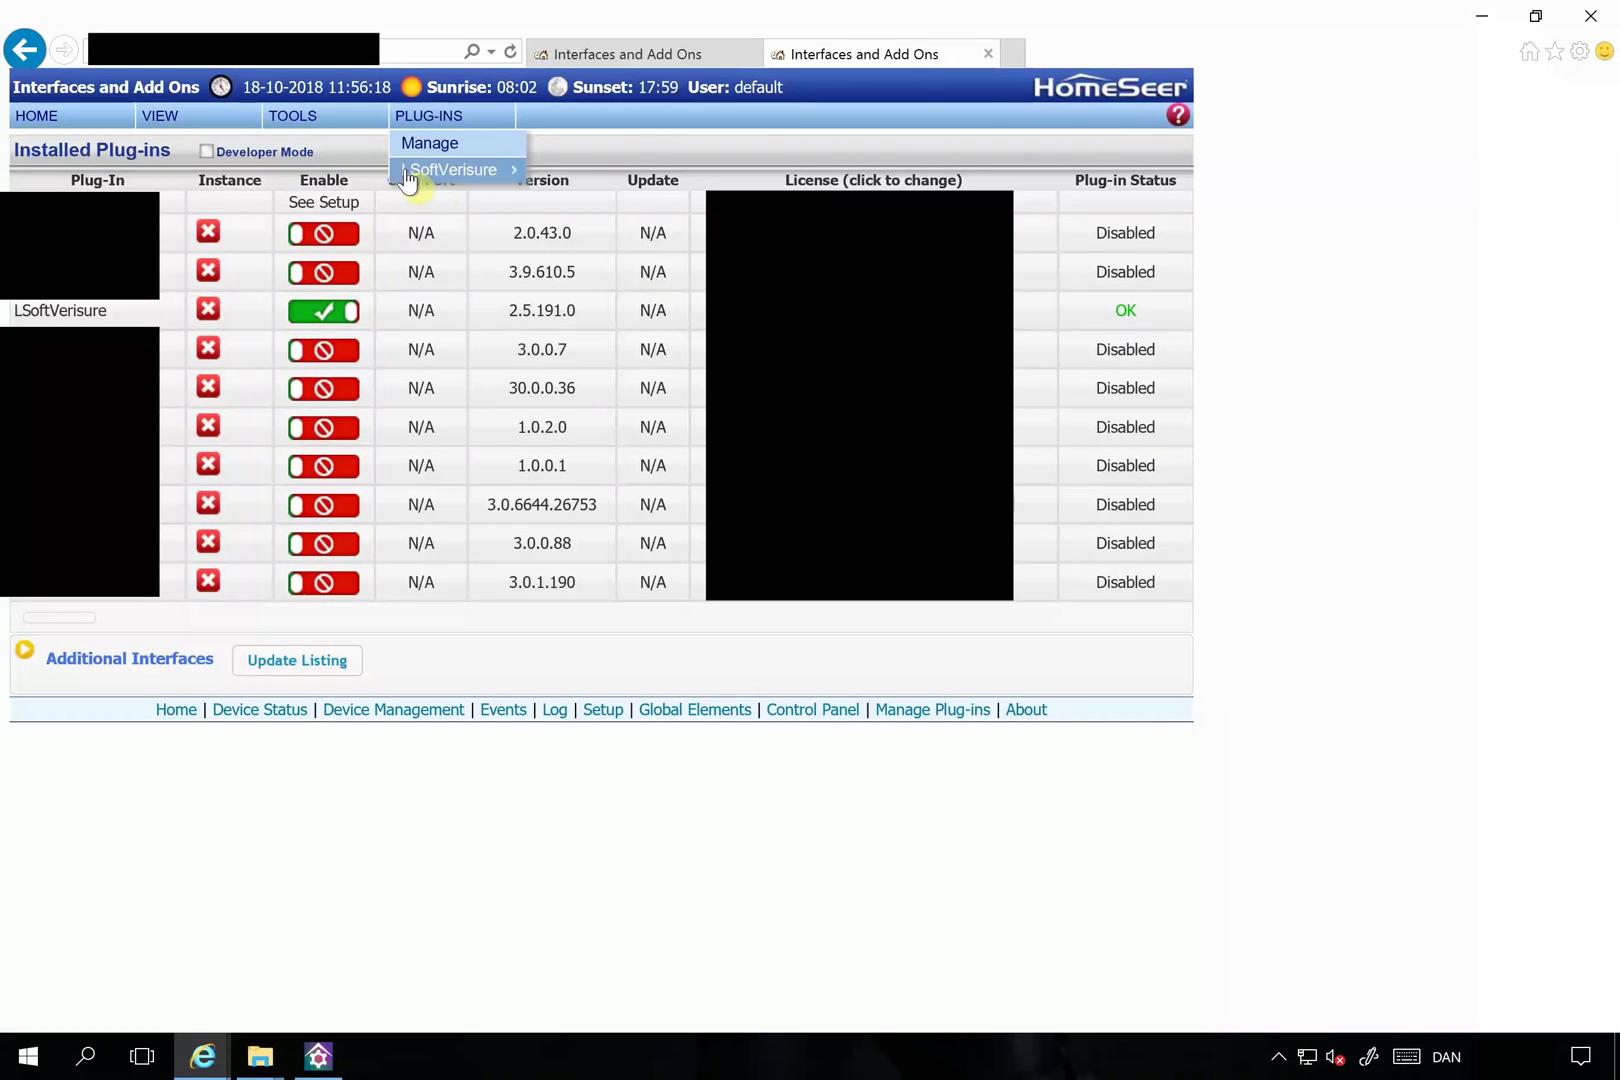
pyautogui.moveTo(450, 170)
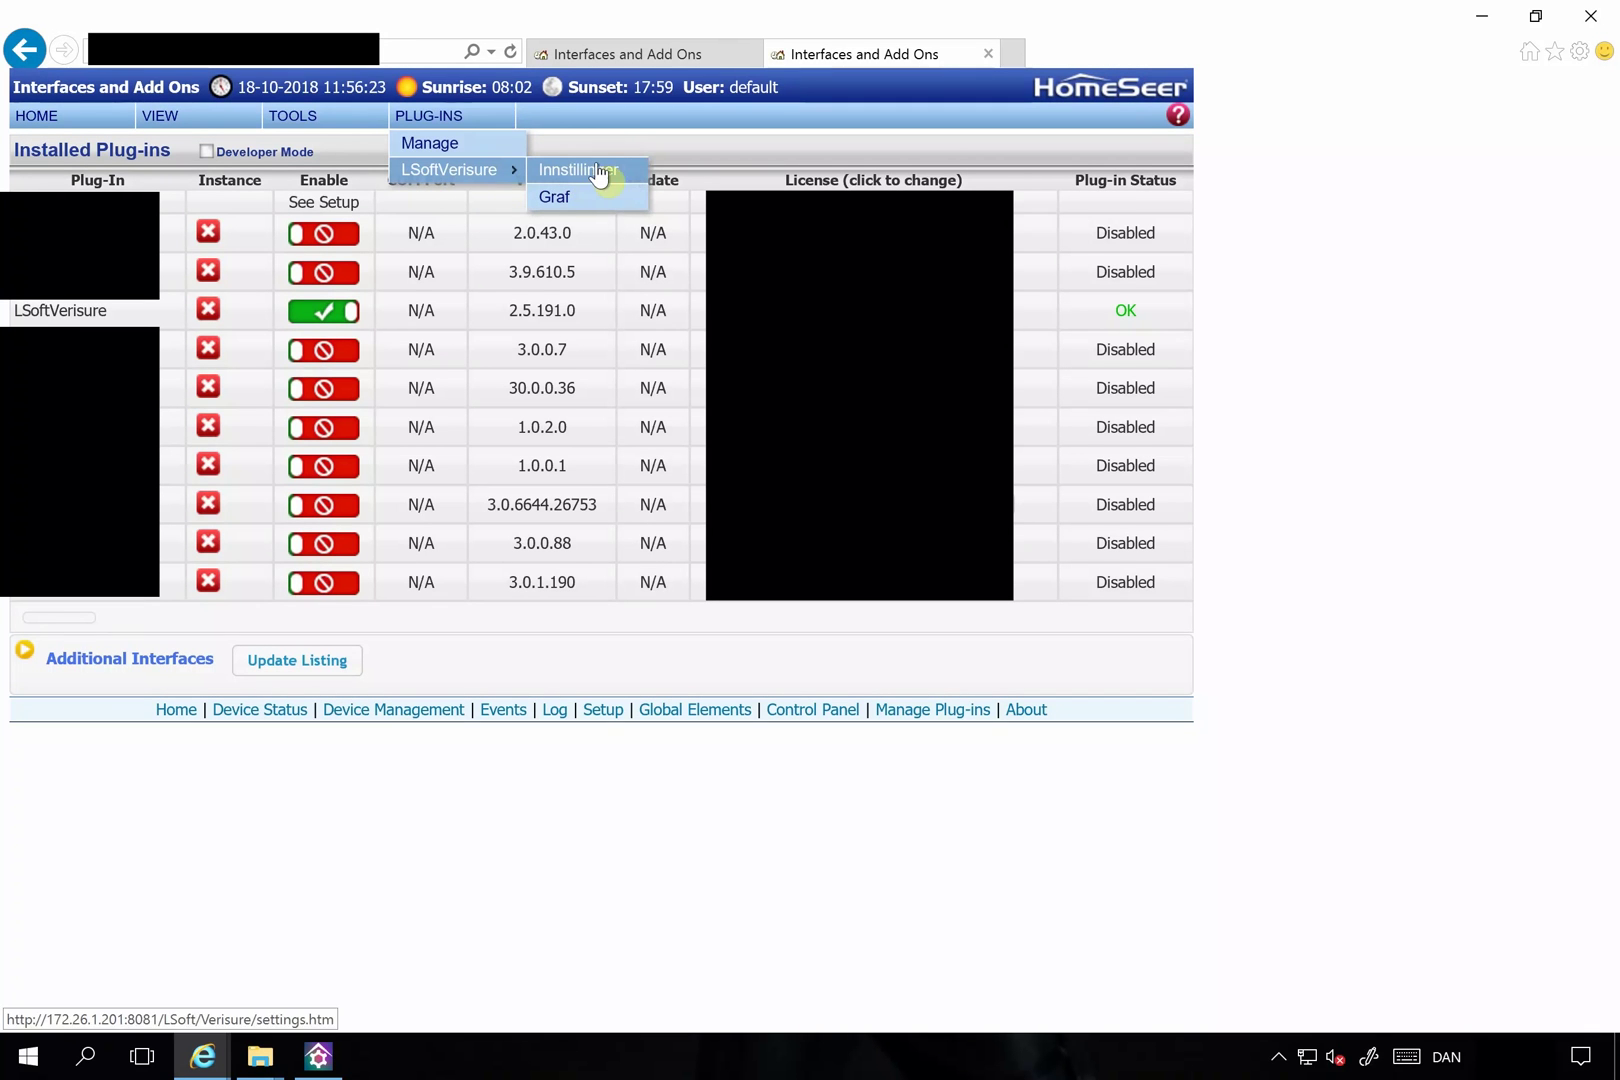
pyautogui.click(628, 174)
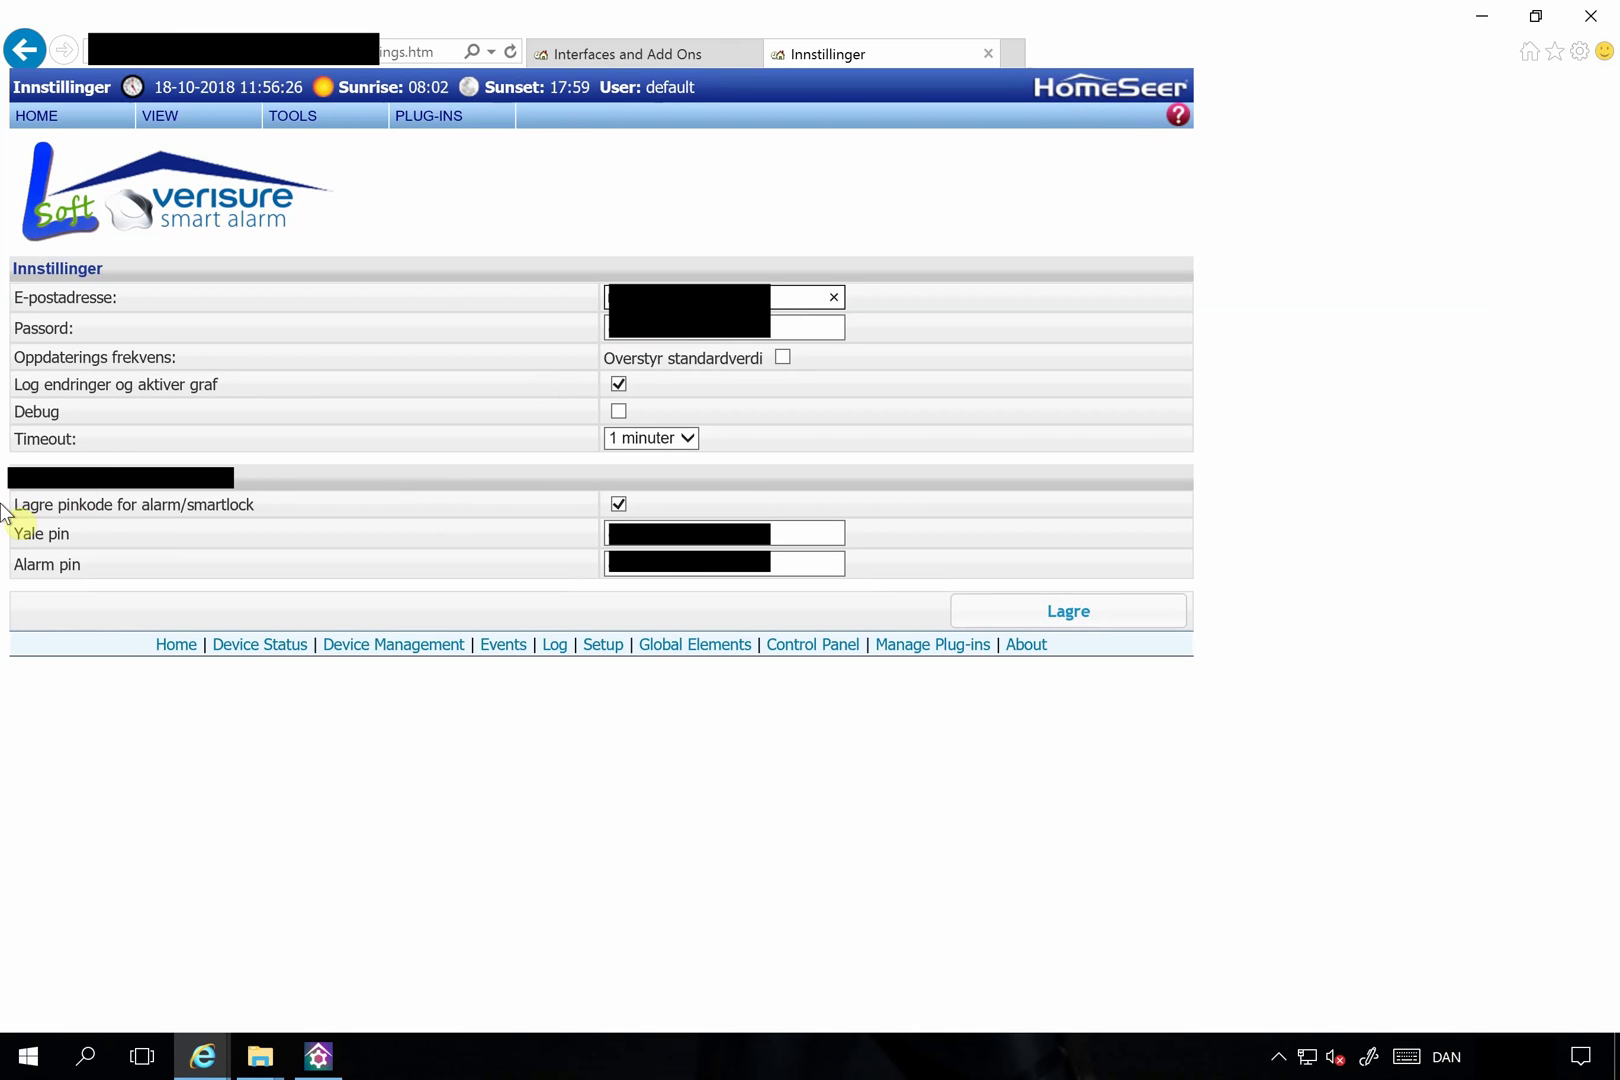
pyautogui.doubleClick(85, 505)
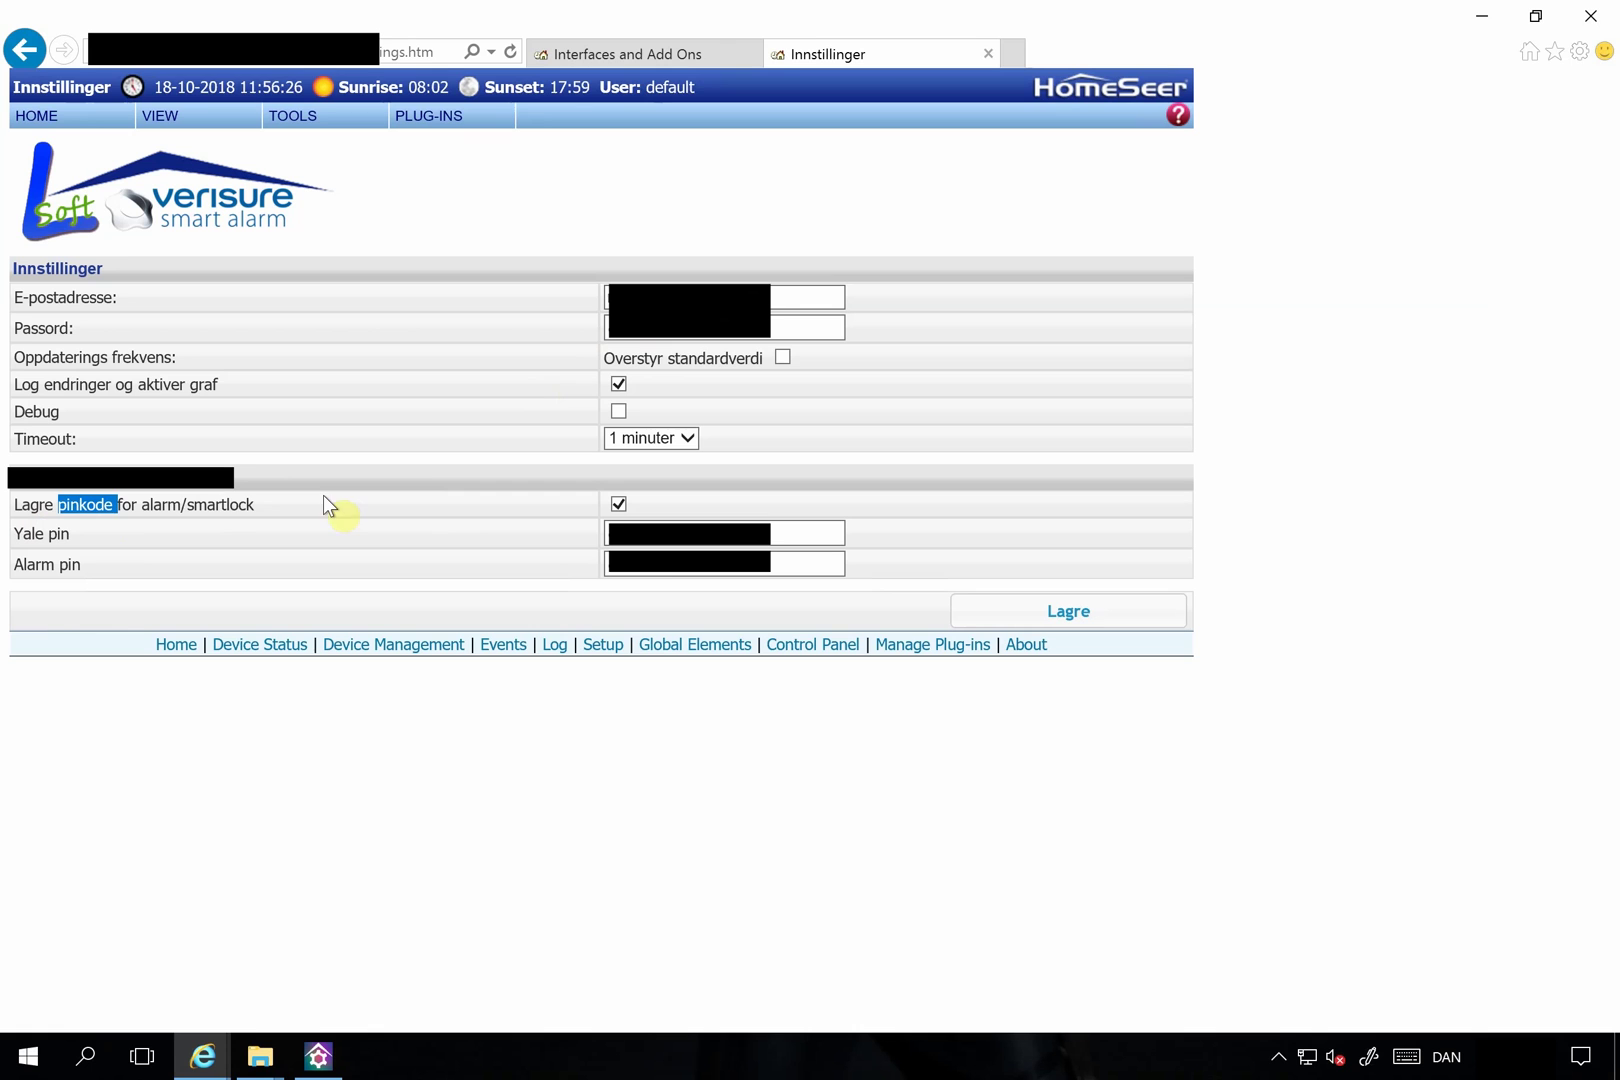
pyautogui.doubleClick(225, 506)
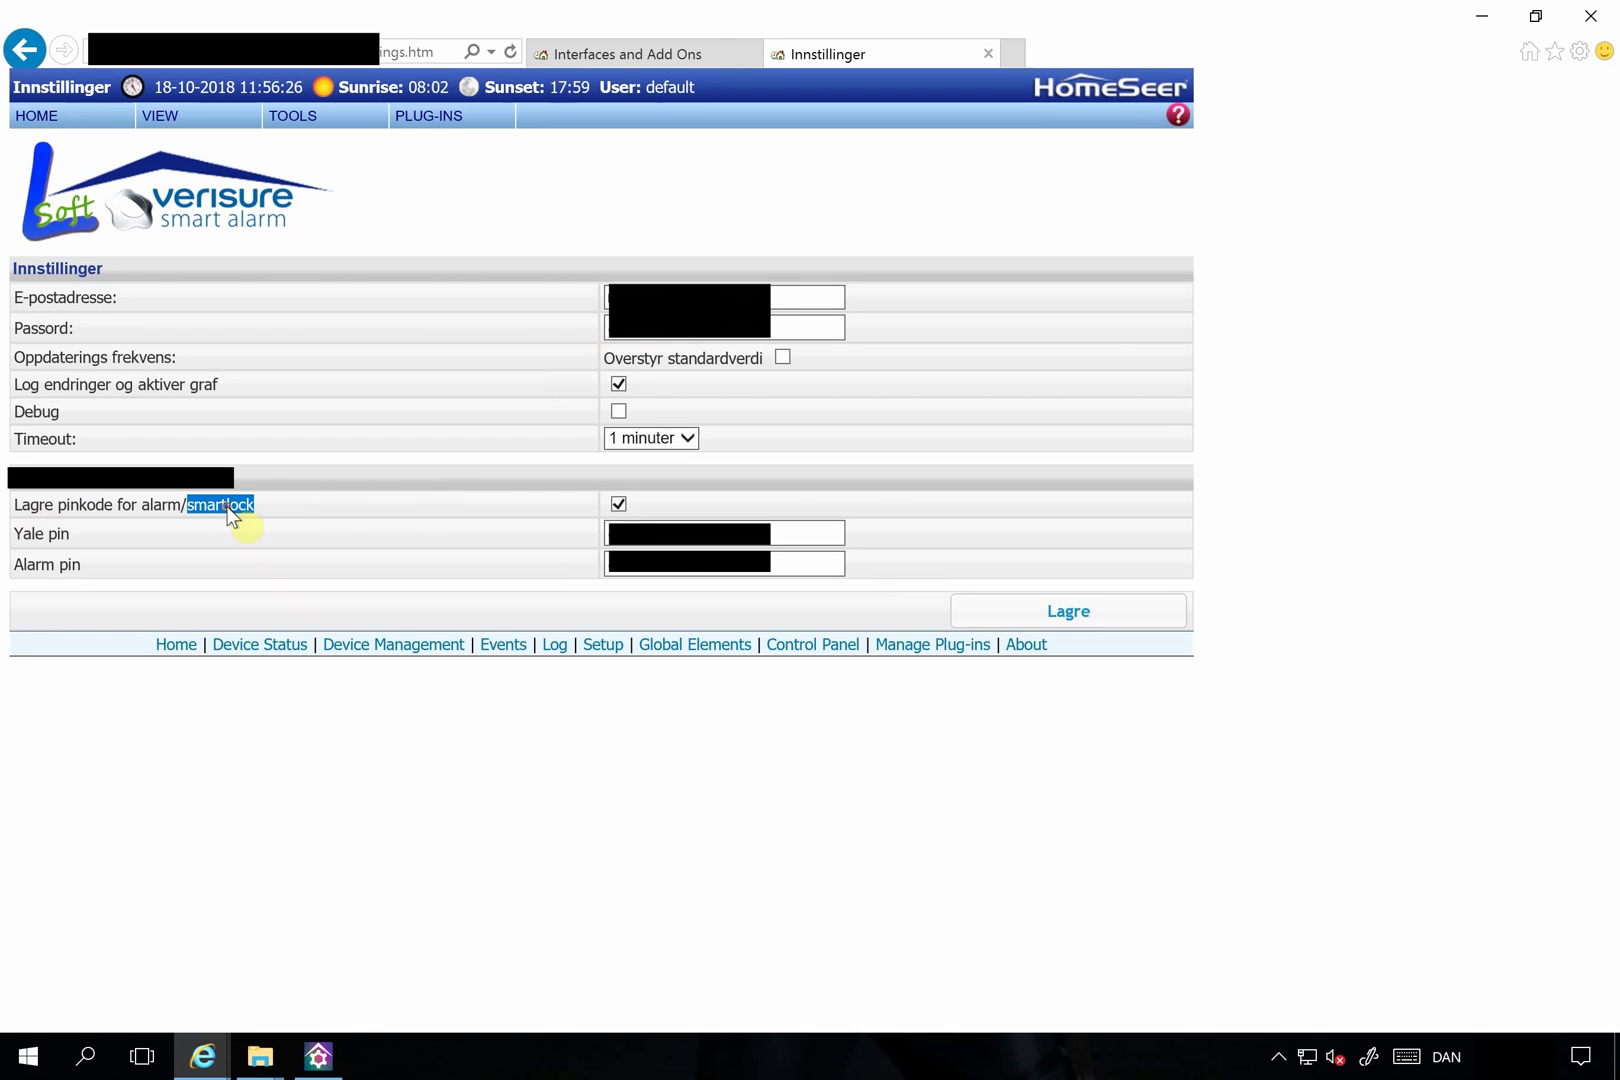
pyautogui.click(320, 506)
# On the HOME device list, set the Floor and Room filters to Check all
pyautogui.click(40, 117)
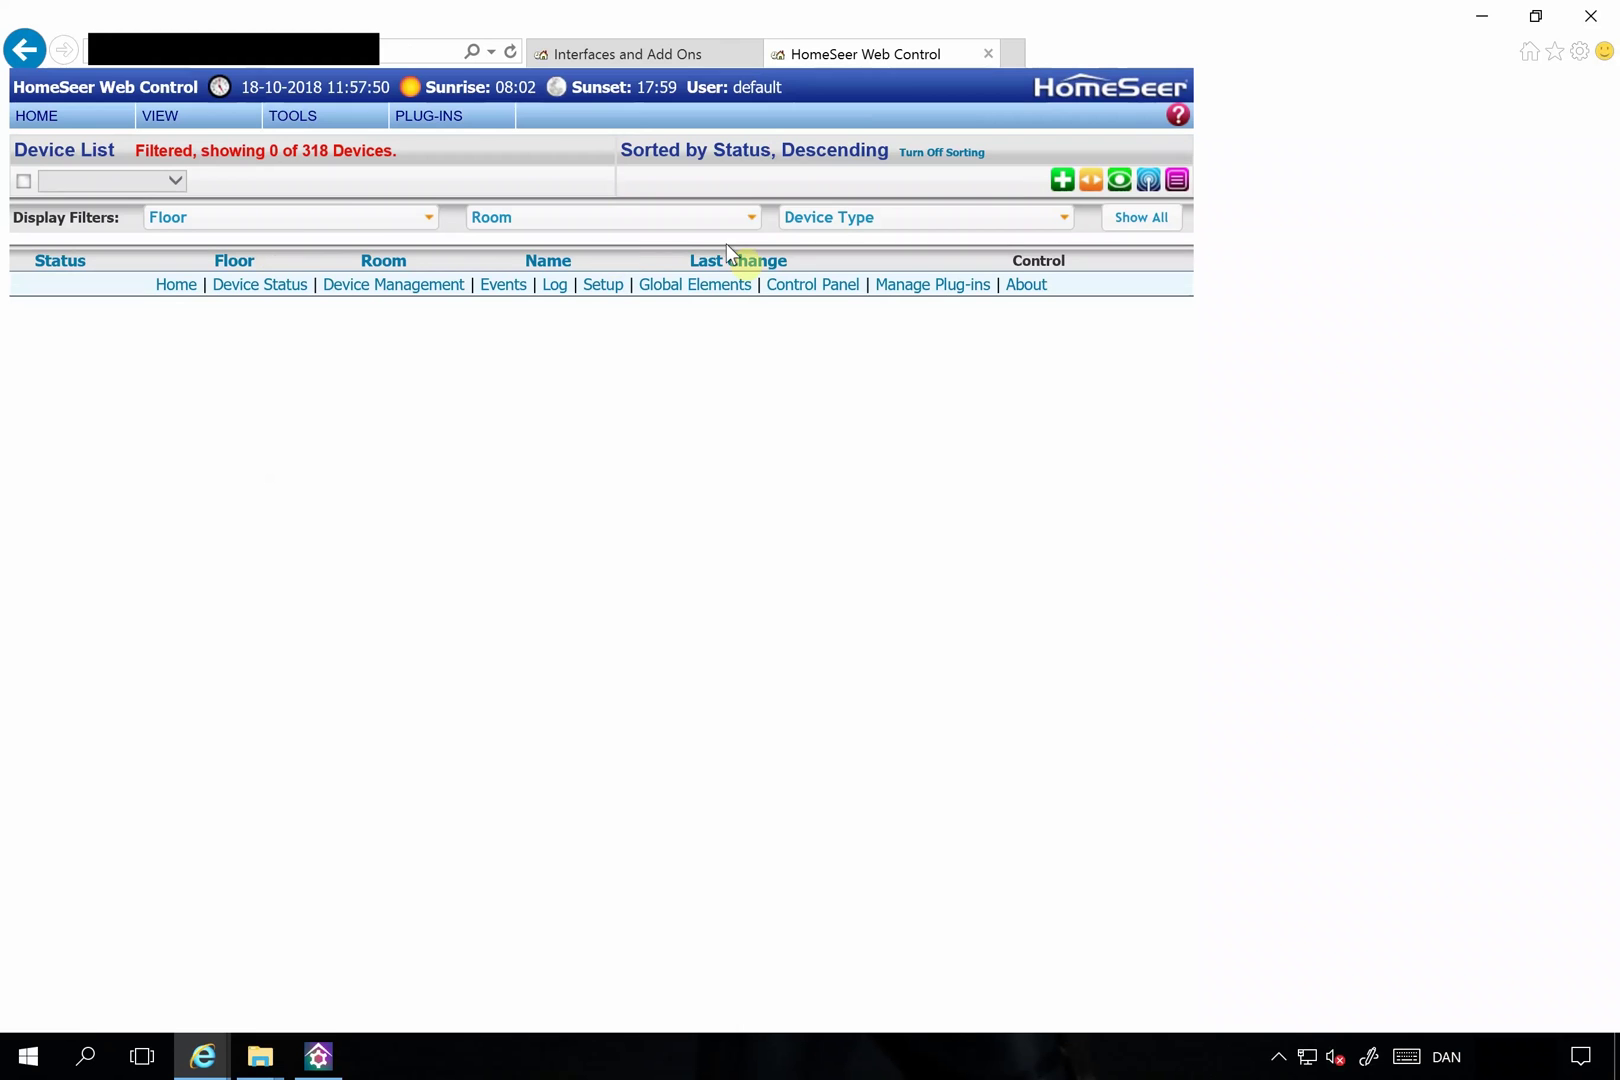
pyautogui.click(348, 215)
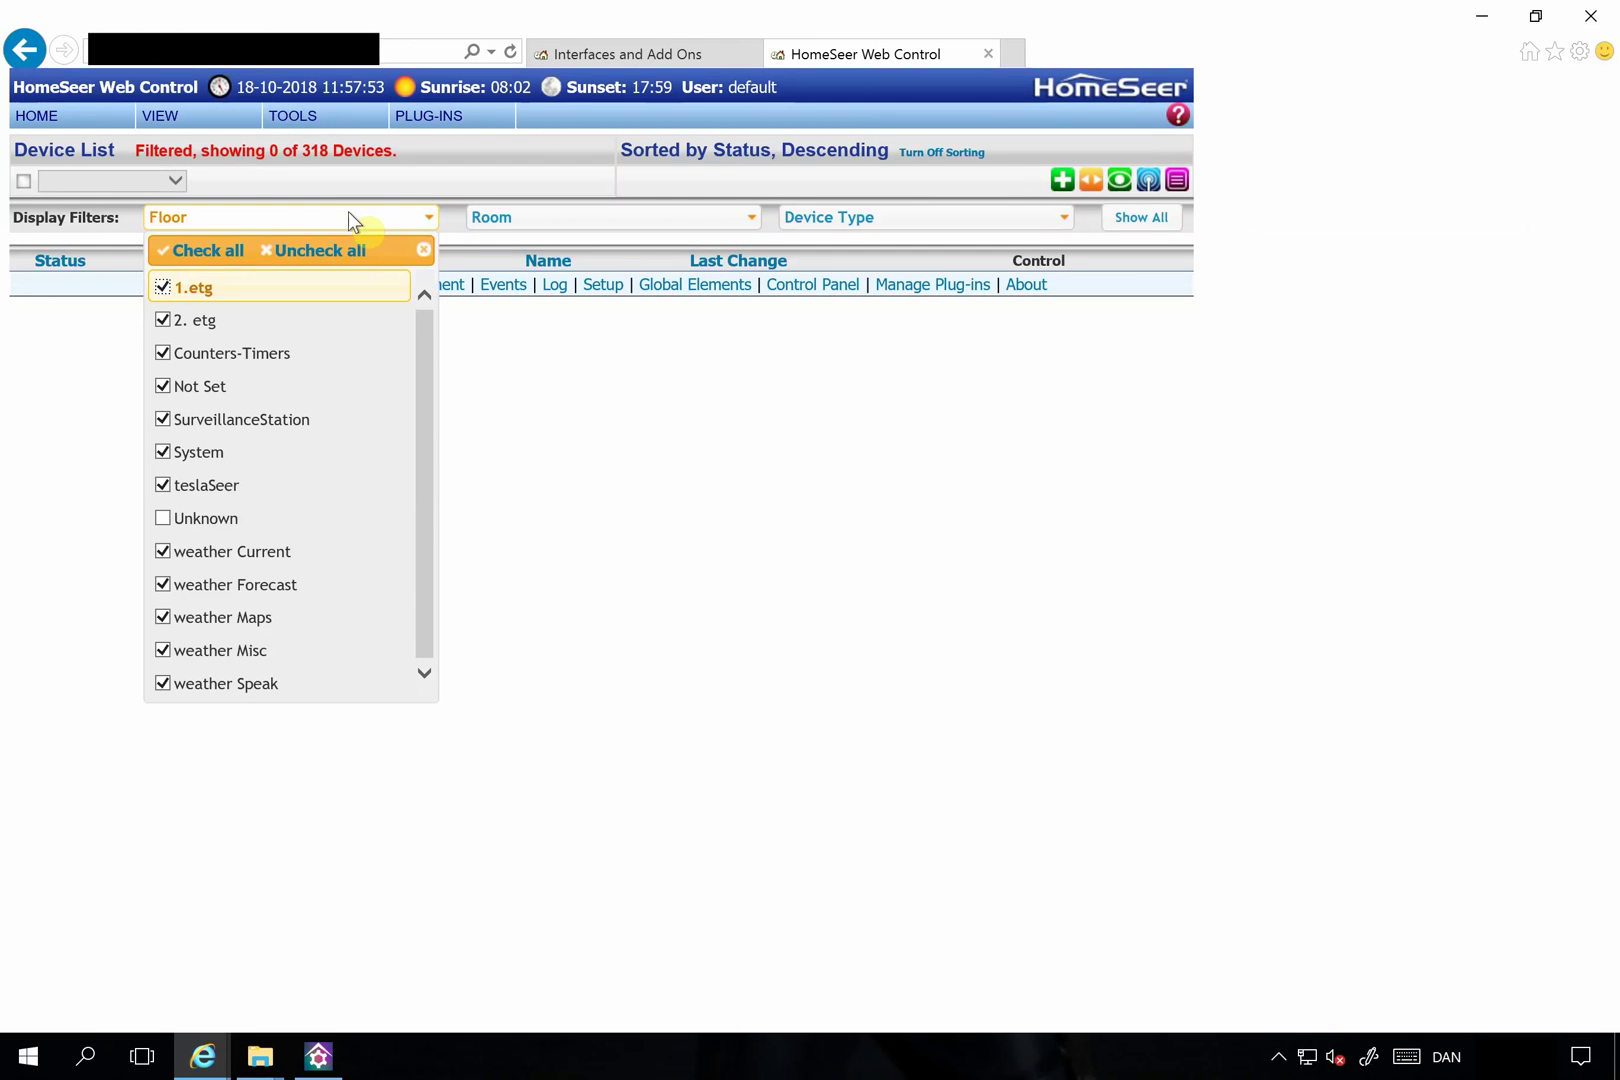
pyautogui.click(204, 252)
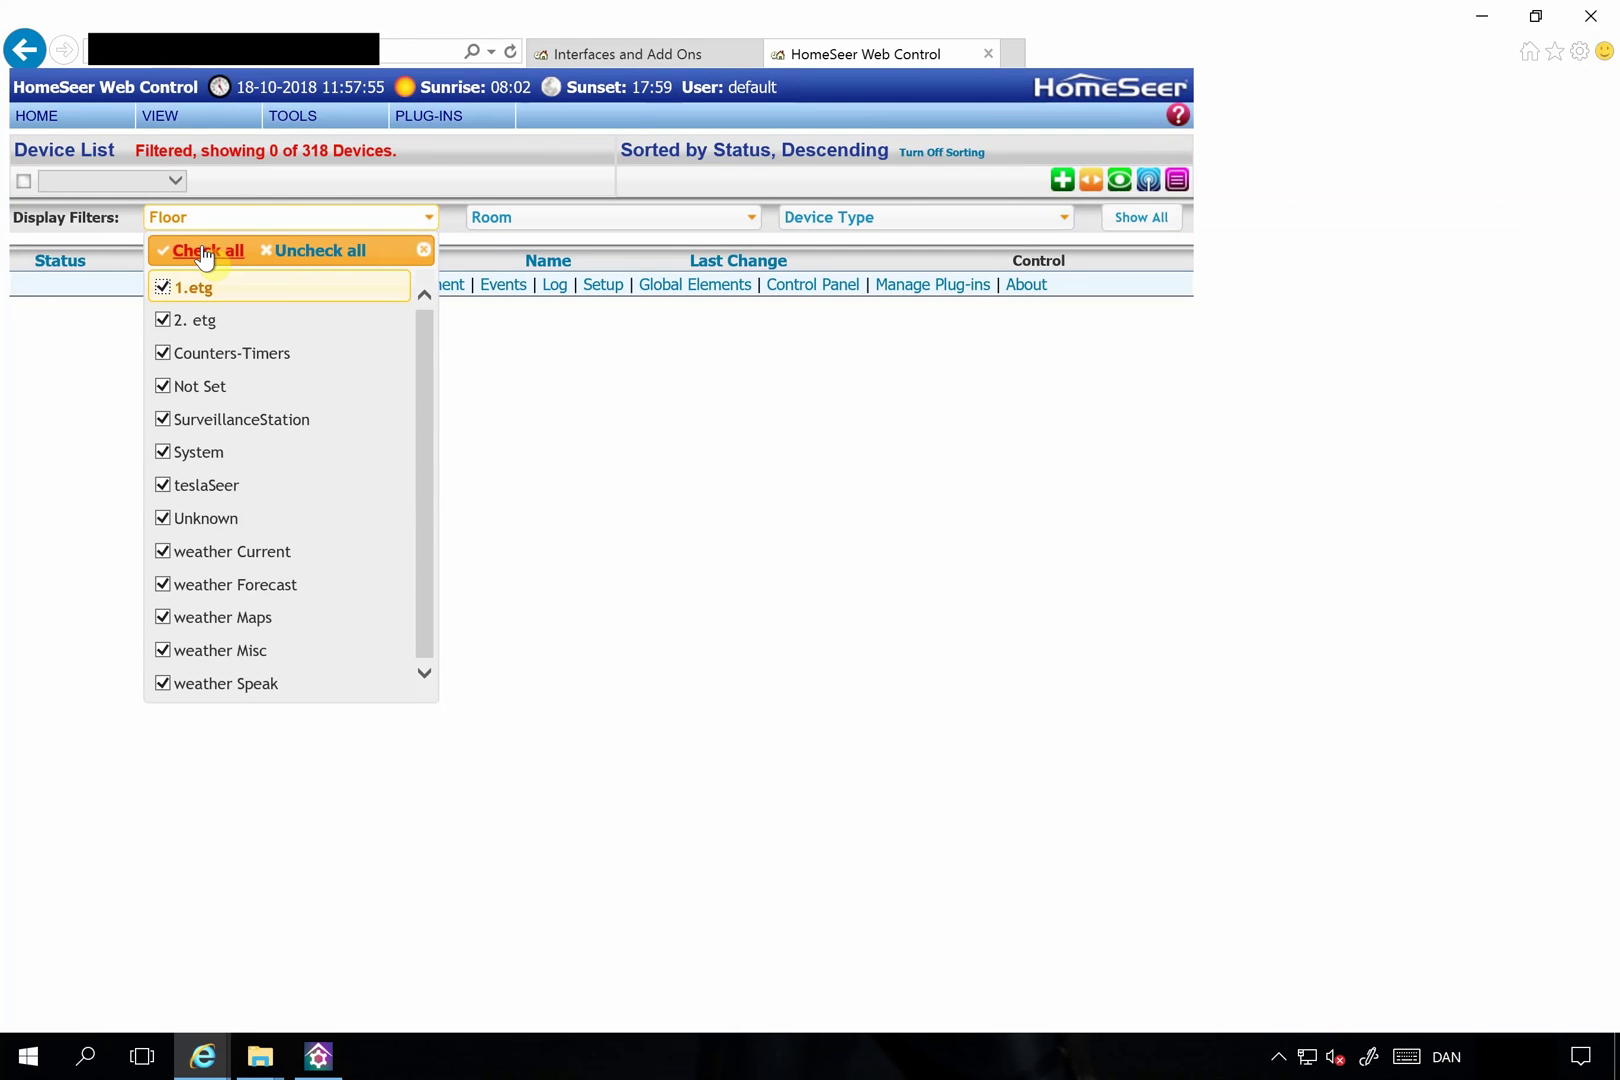
pyautogui.click(547, 222)
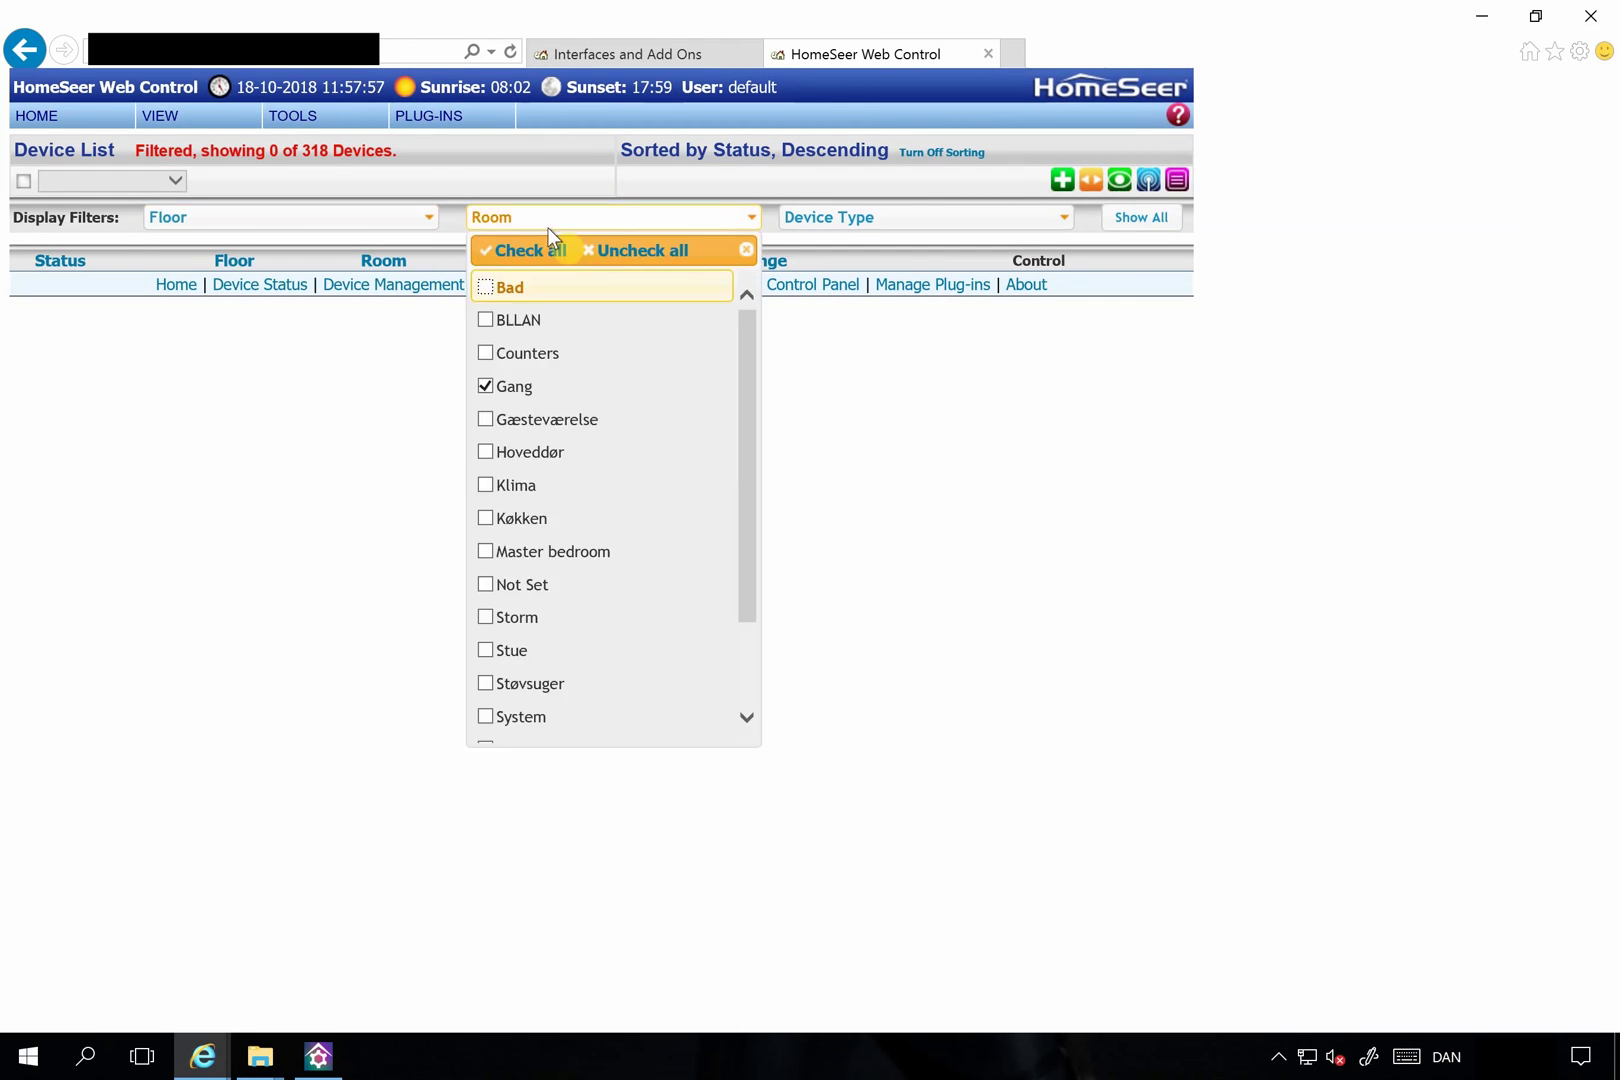
pyautogui.click(530, 252)
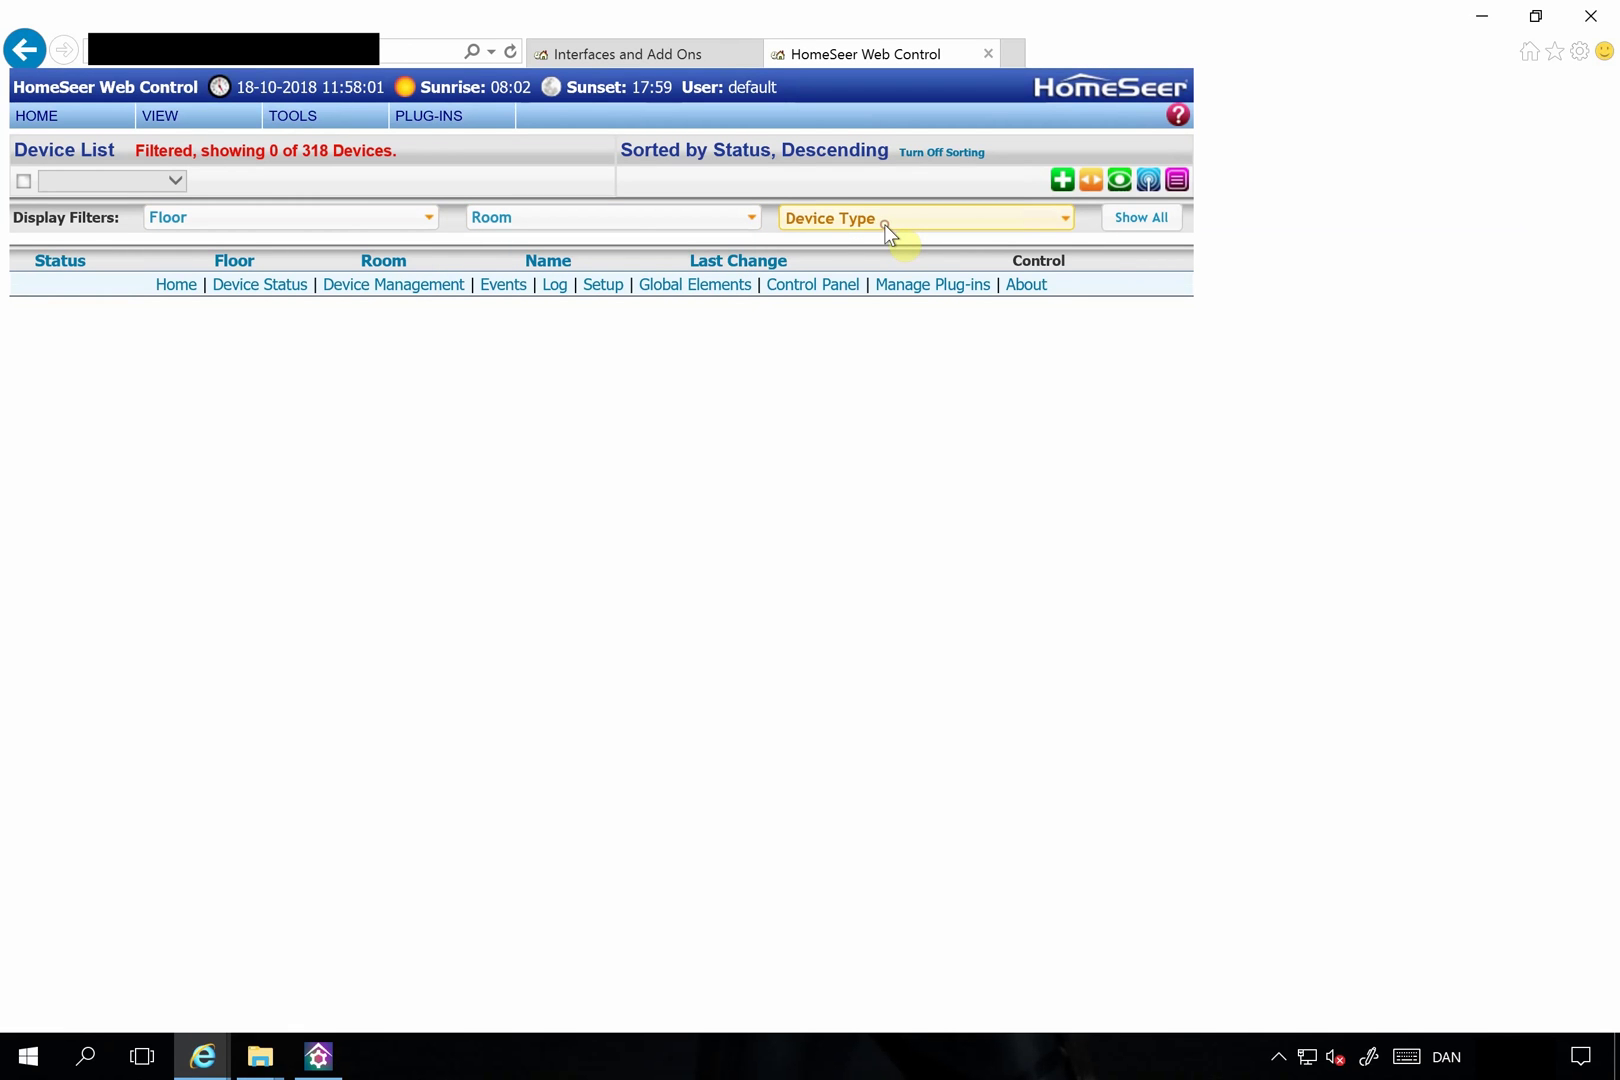
# Filter the Device Type to Verisure to list the four Verisure devices
pyautogui.click(885, 226)
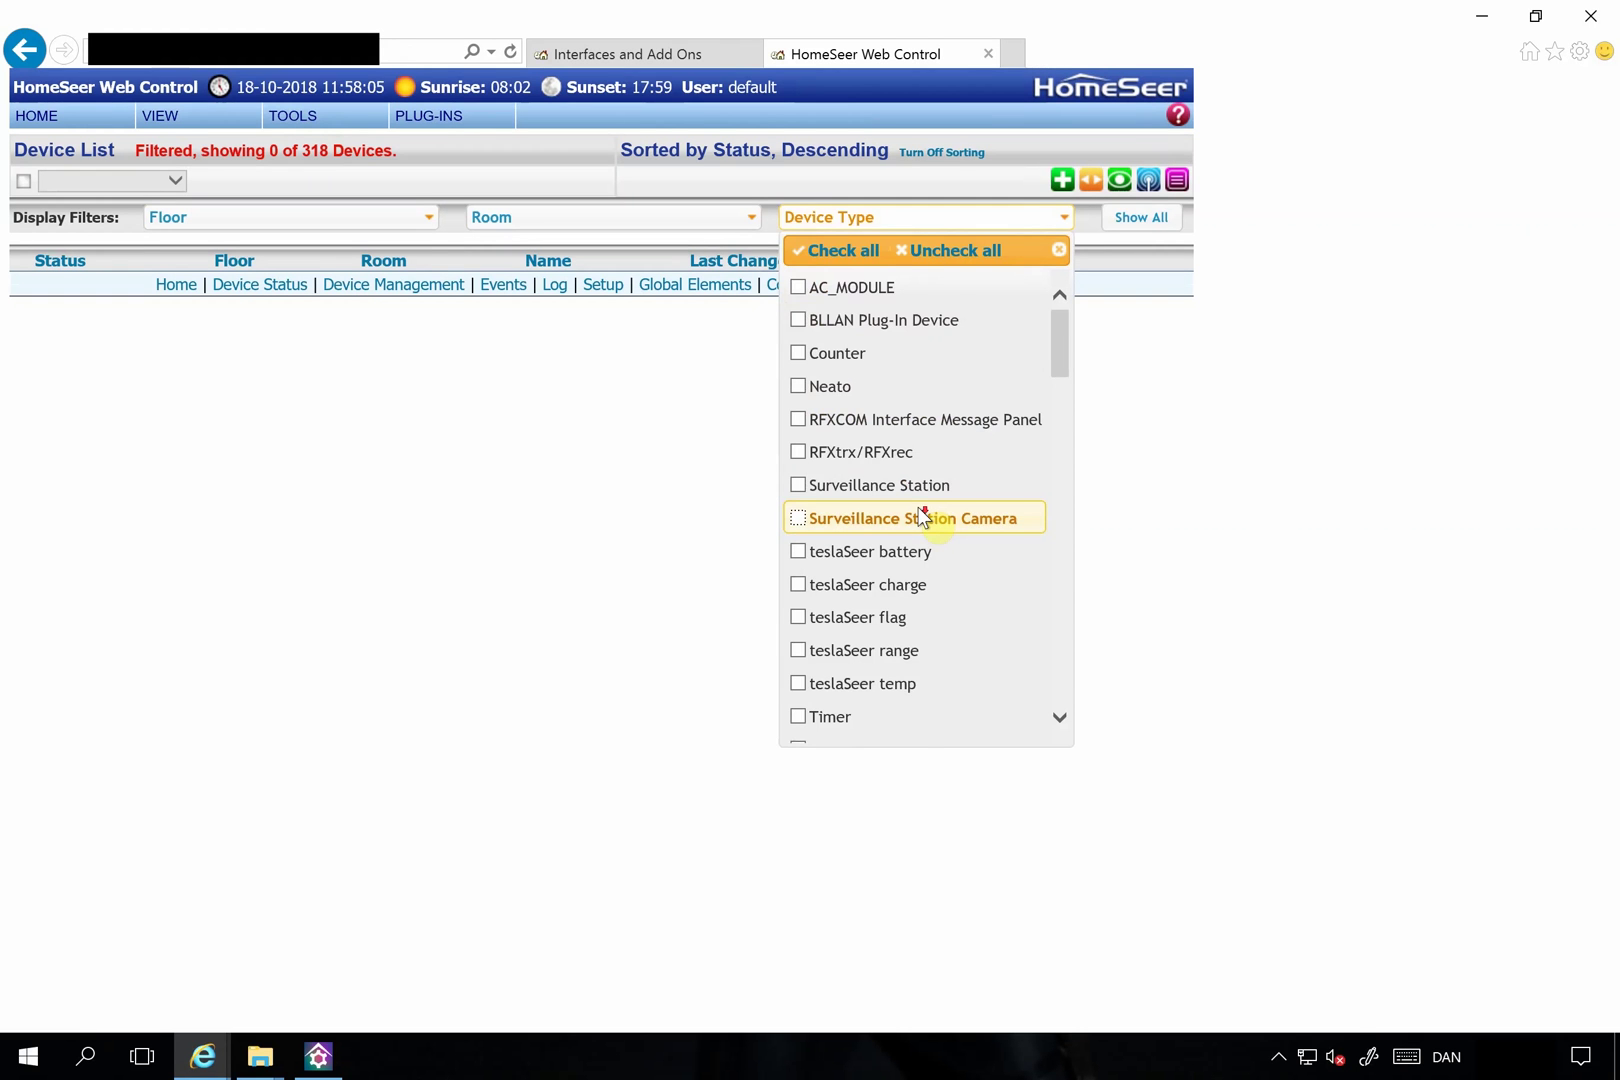
pyautogui.scroll(-5, 920, 516)
pyautogui.scroll(-8, 919, 510)
pyautogui.scroll(-5, 922, 515)
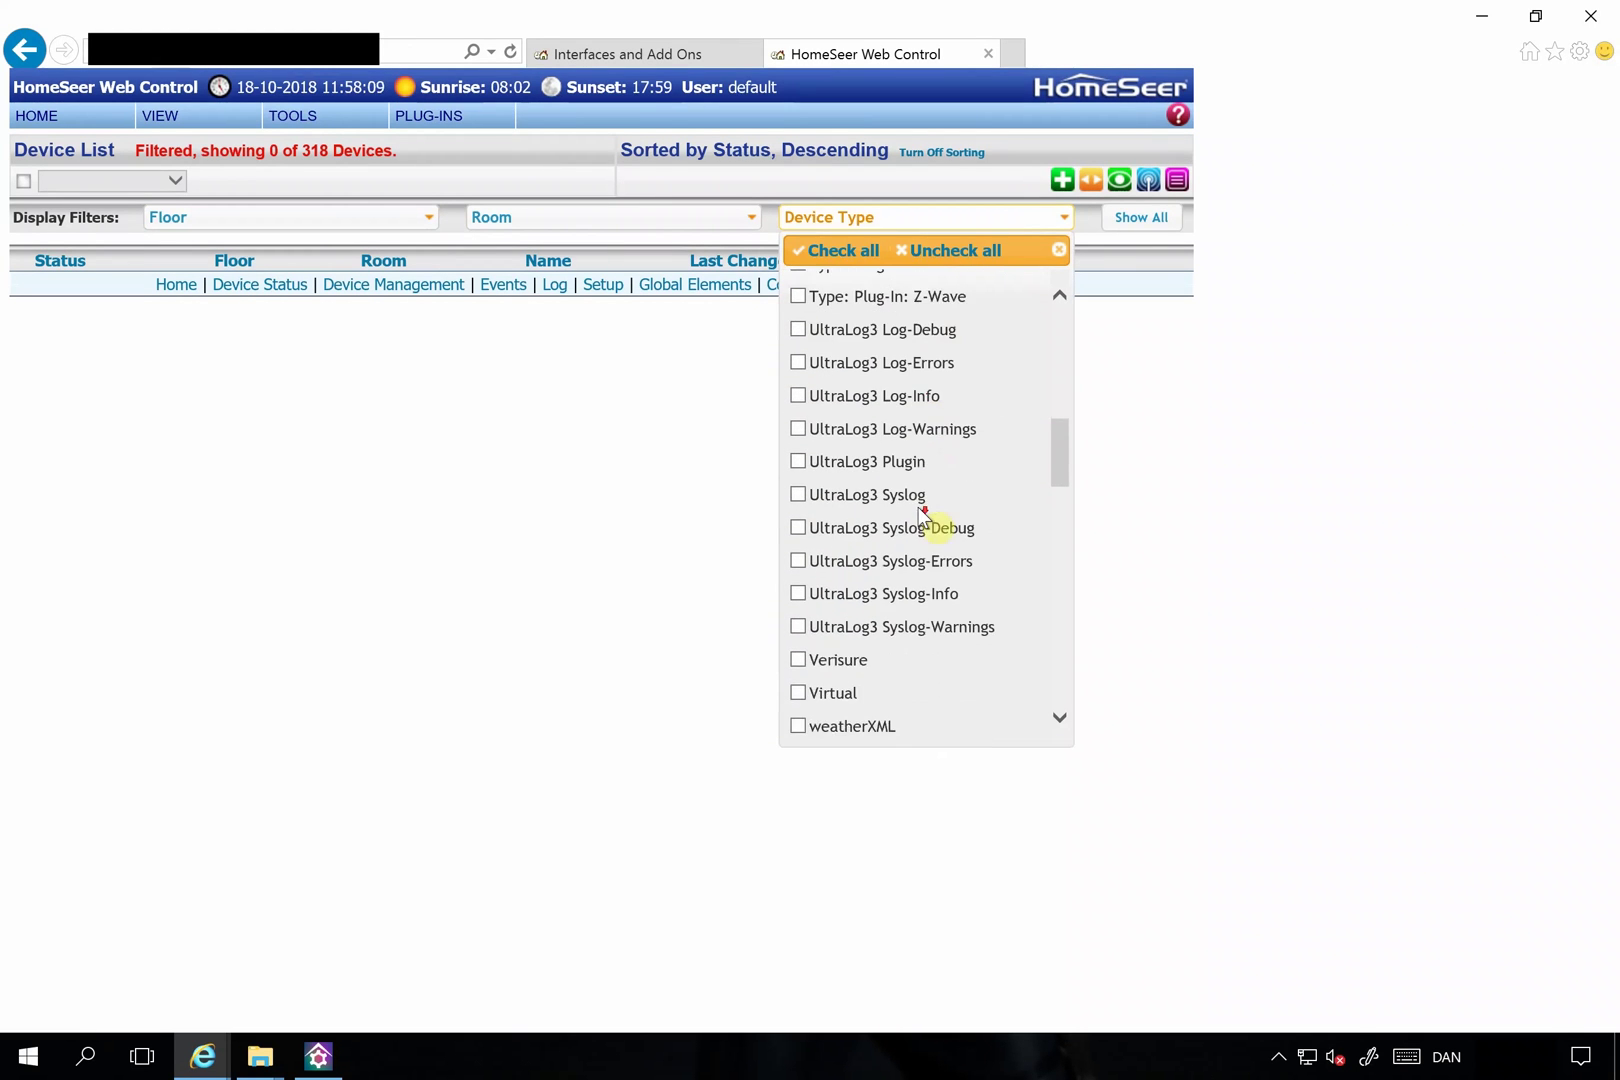
pyautogui.click(799, 626)
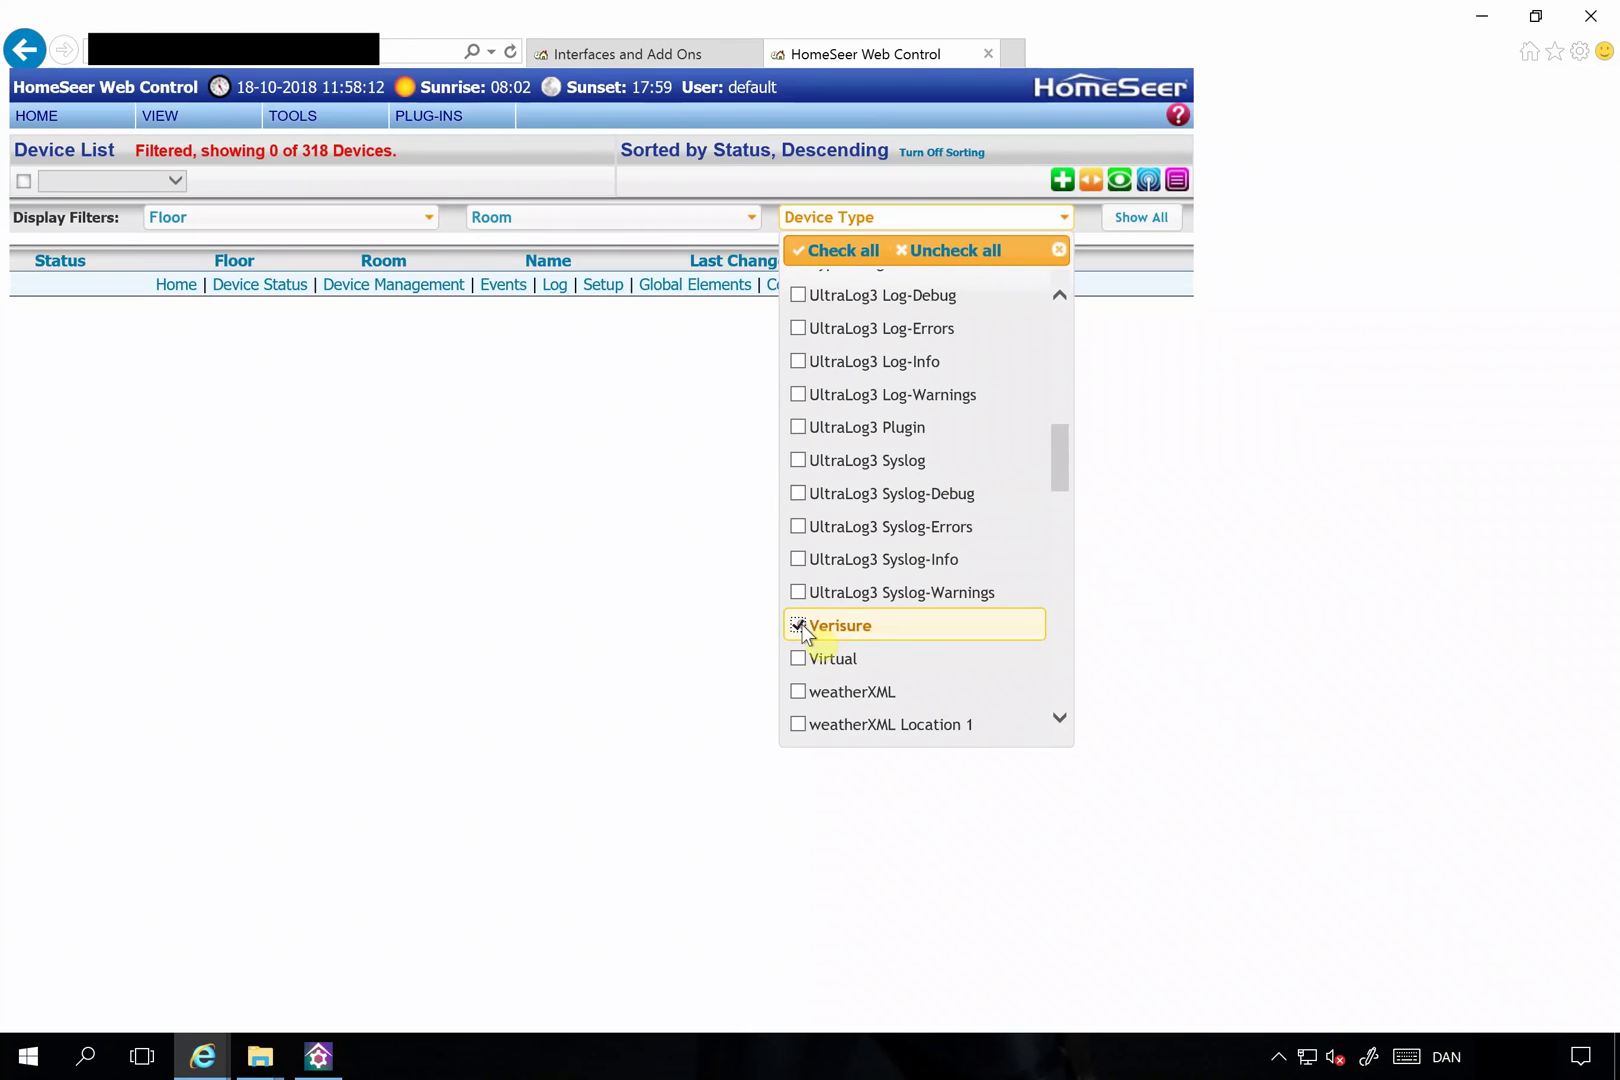
pyautogui.click(1366, 318)
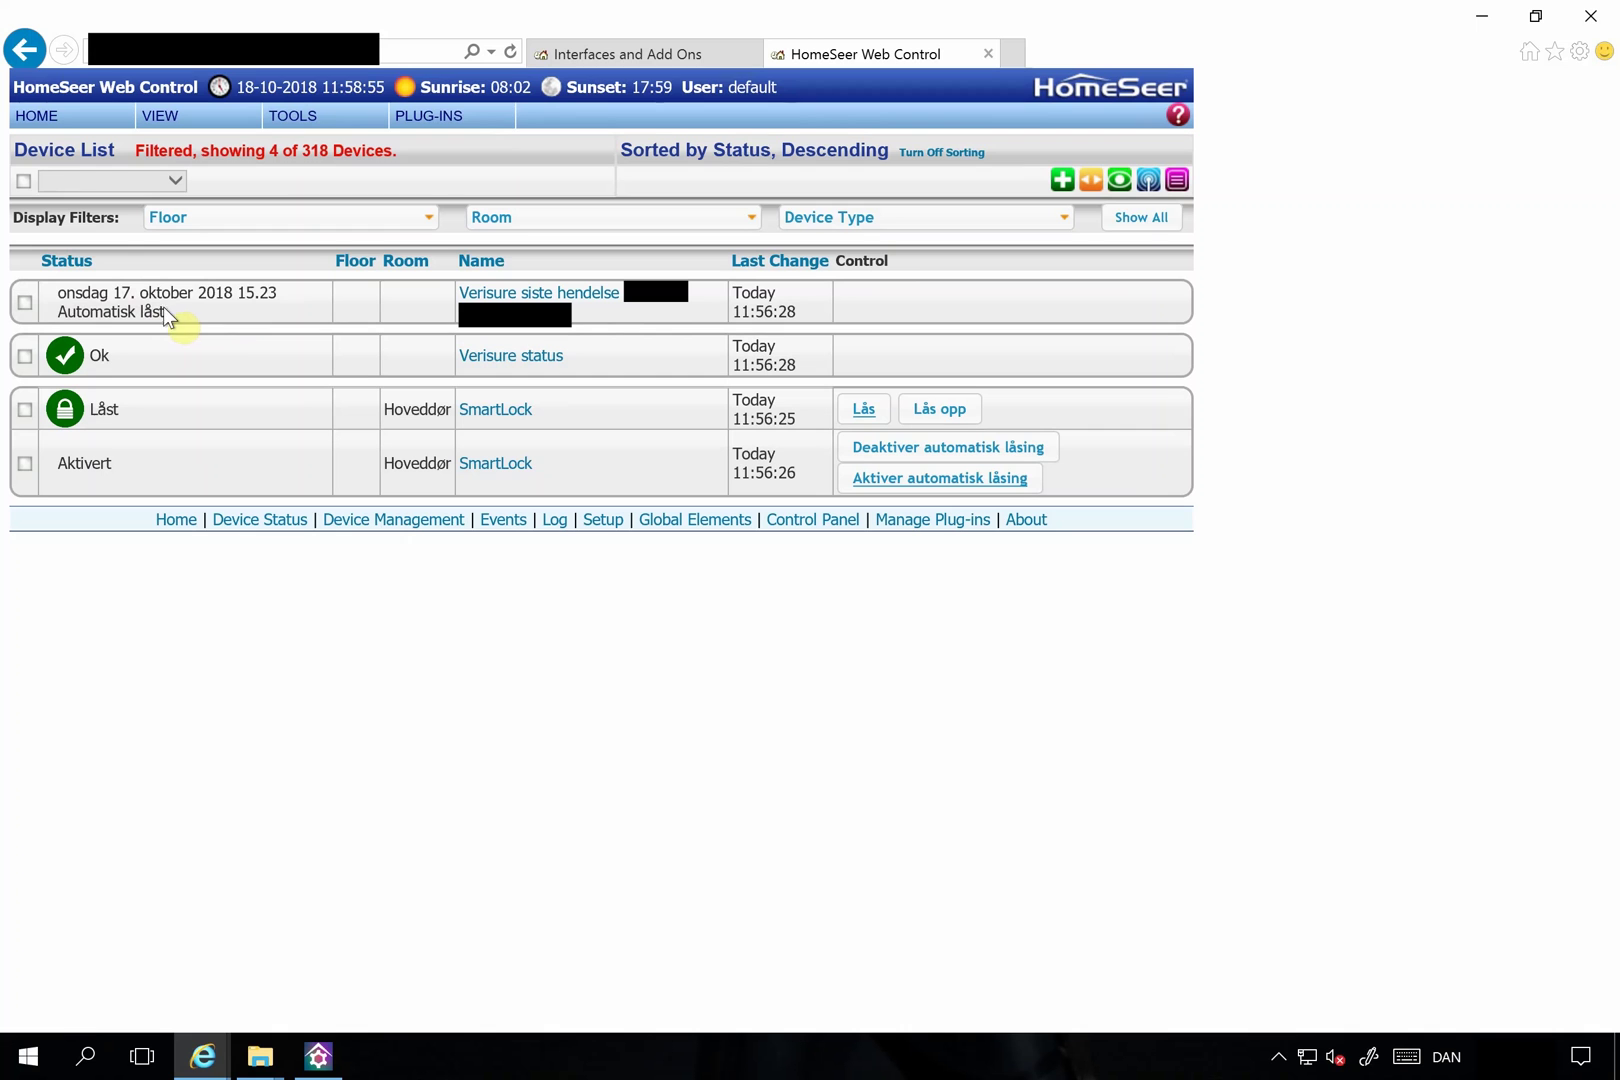
pyautogui.doubleClick(62, 294)
pyautogui.doubleClick(90, 313)
pyautogui.tripleClick(86, 310)
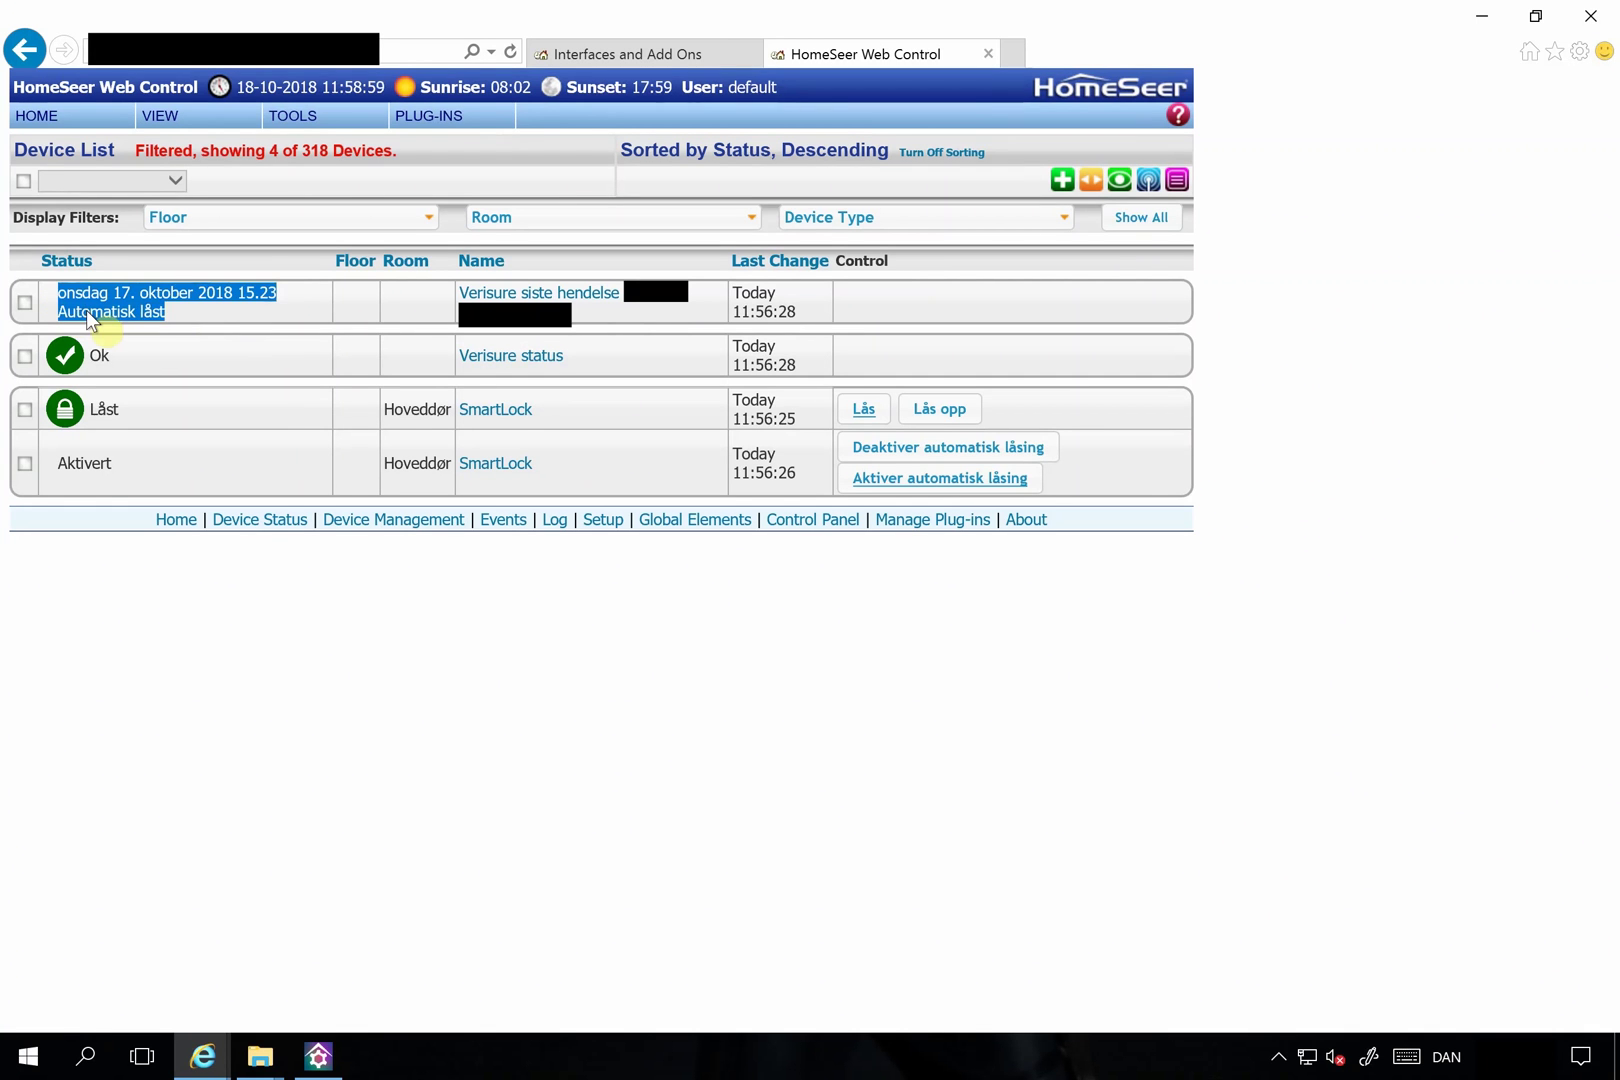
pyautogui.click(186, 299)
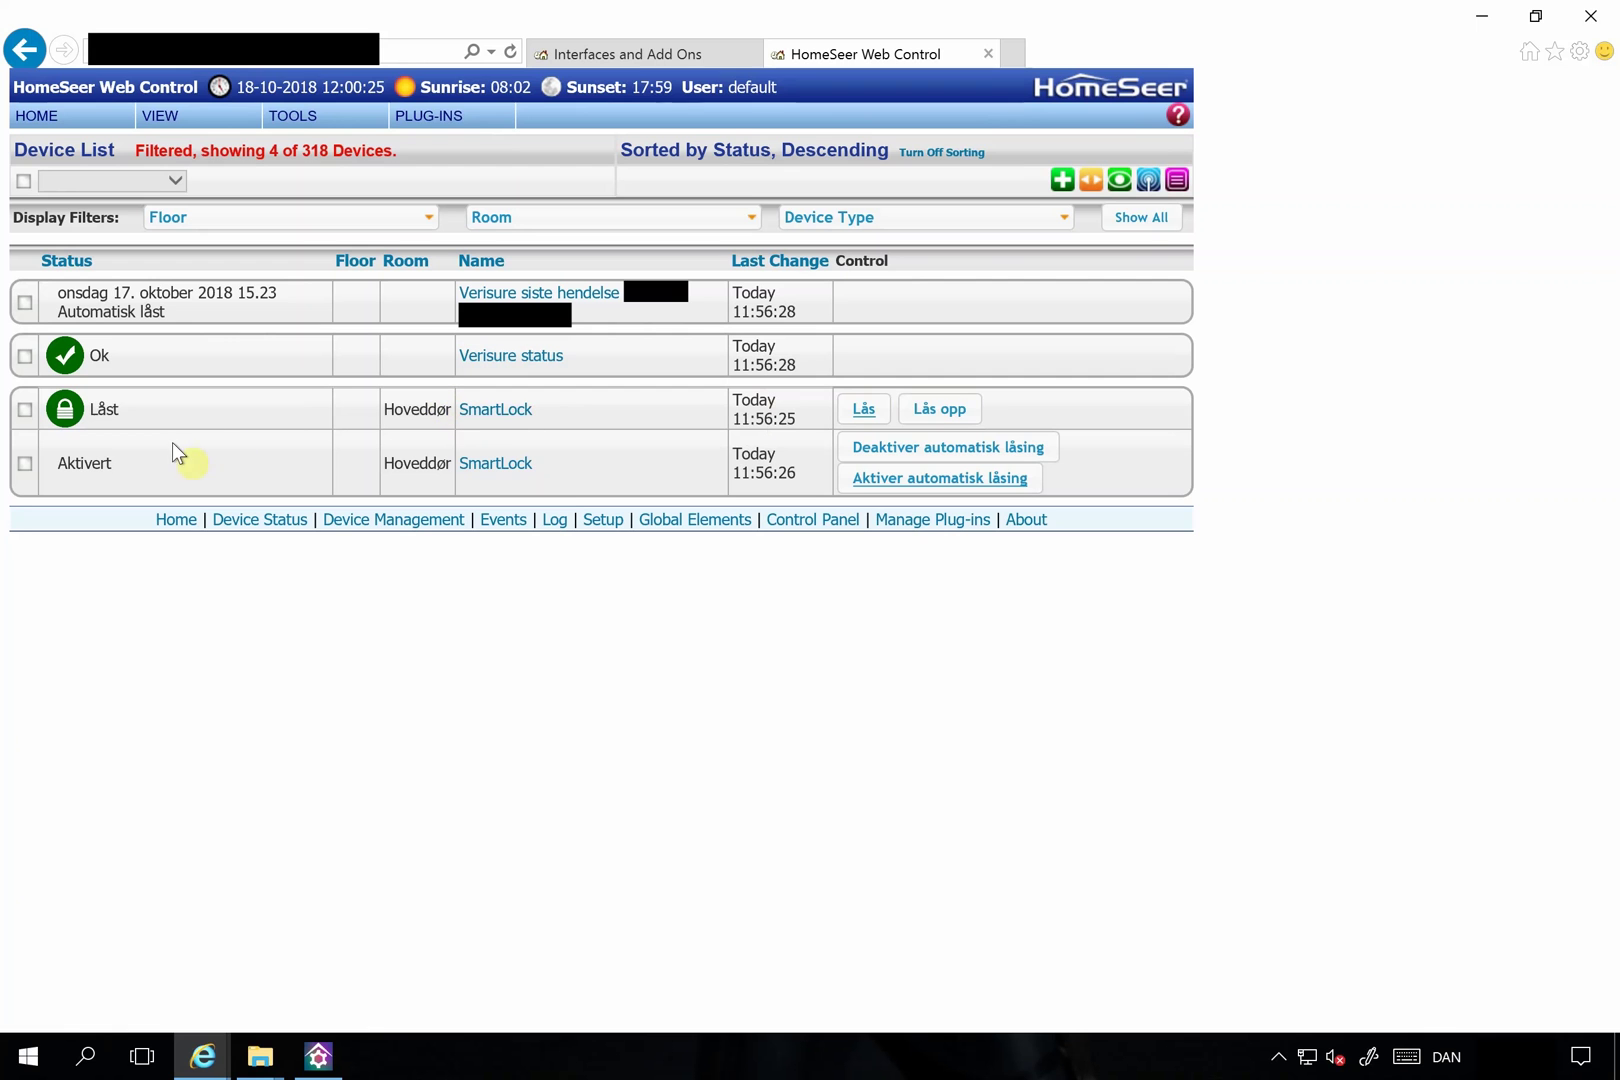
pyautogui.doubleClick(100, 465)
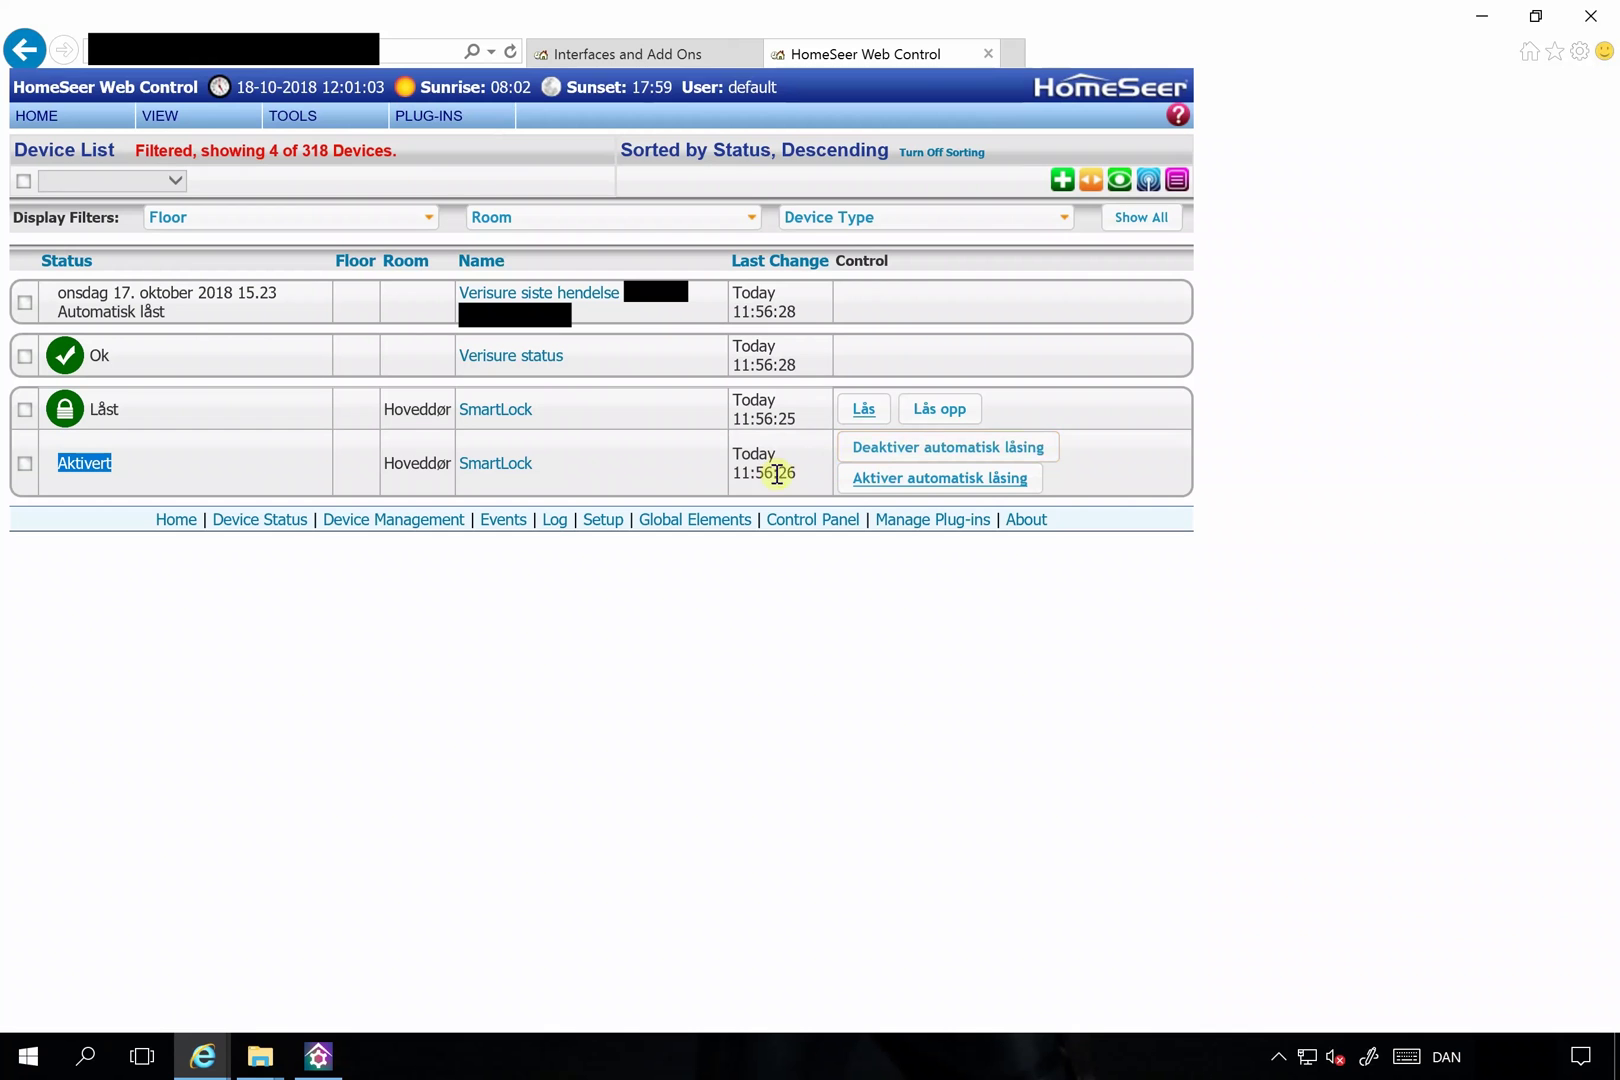
pyautogui.click(787, 477)
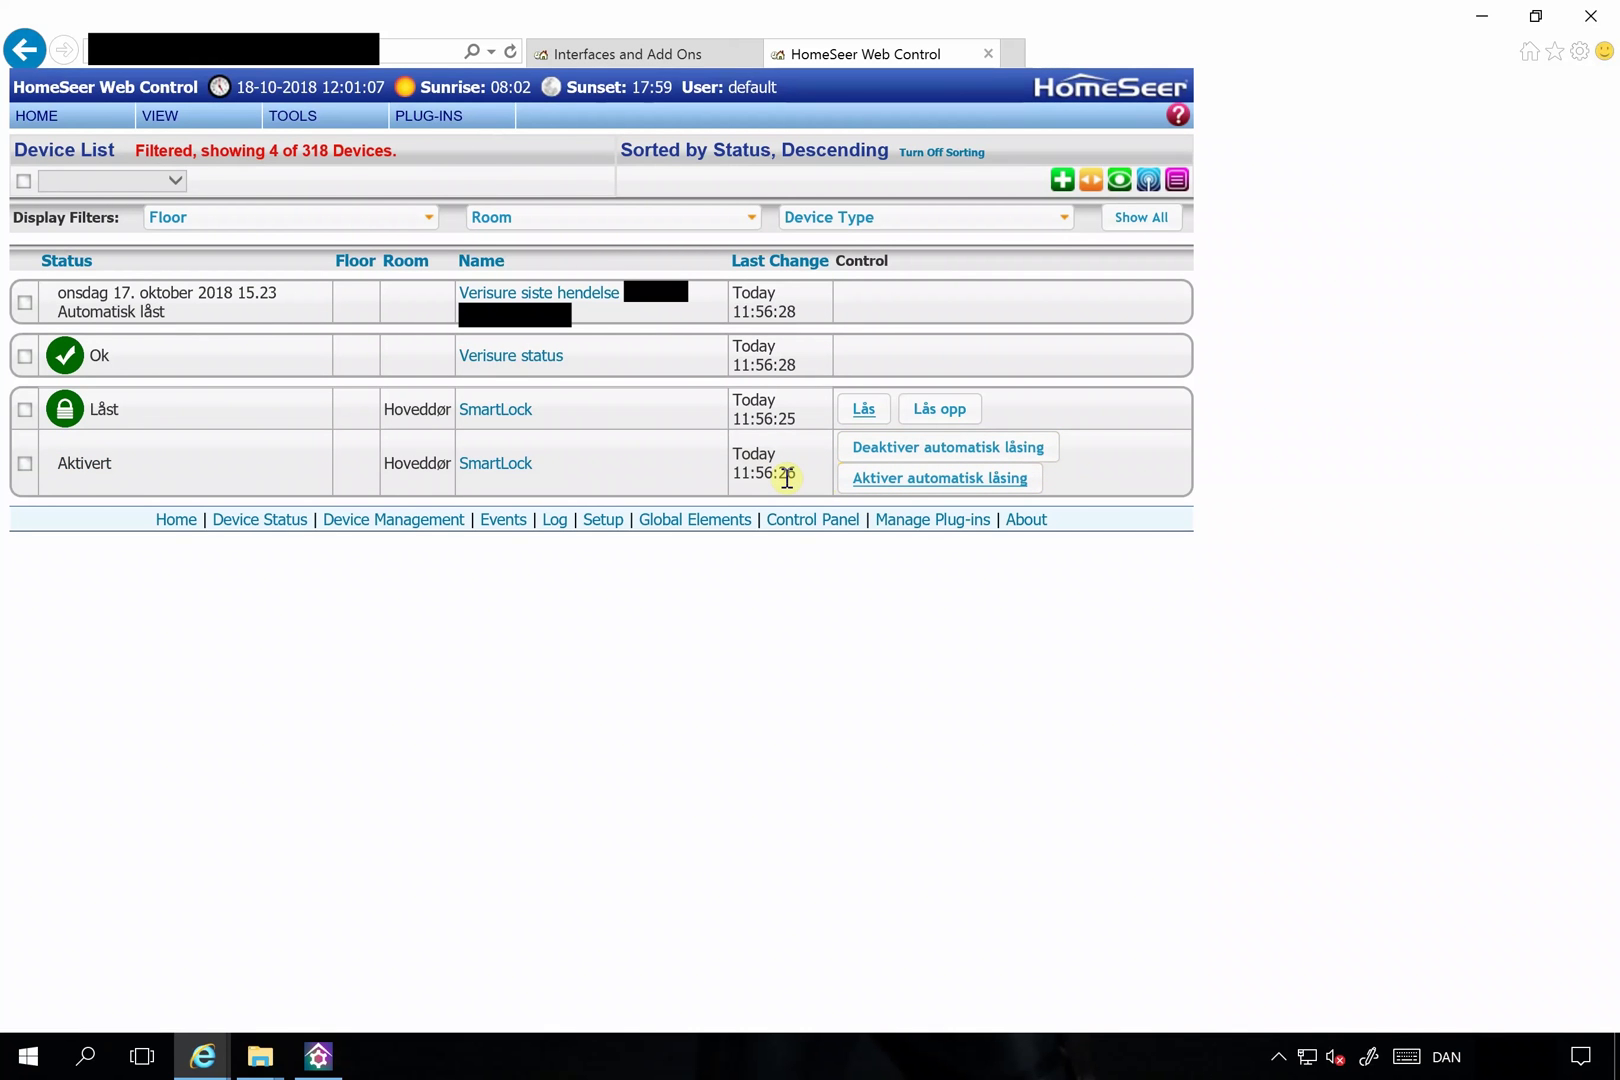